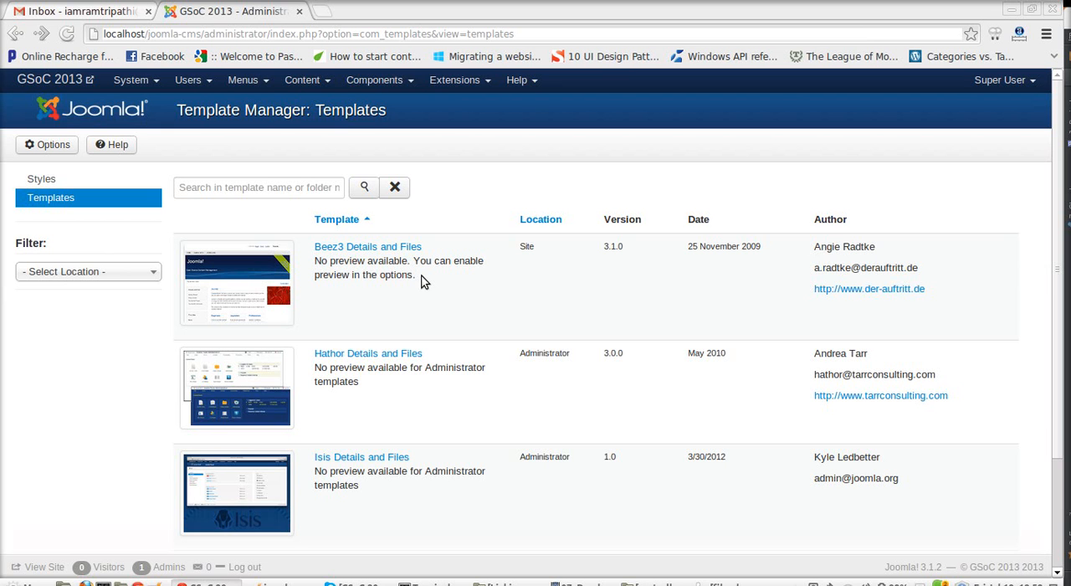
Step: Switch to the terminal and check out the Git branch master in the joomla-cms repository
scroll(423, 282, down, 3)
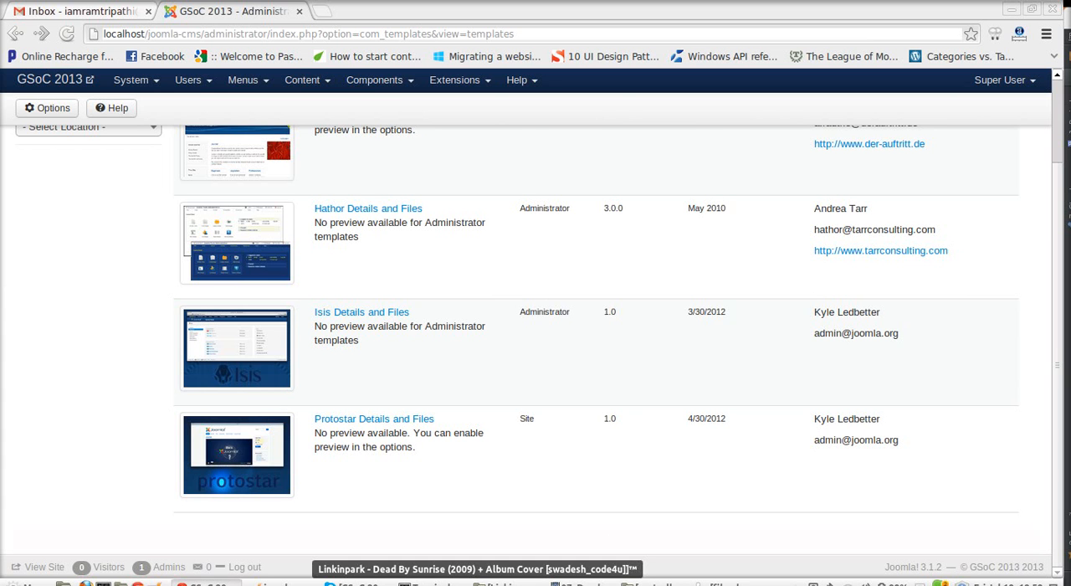
click(427, 583)
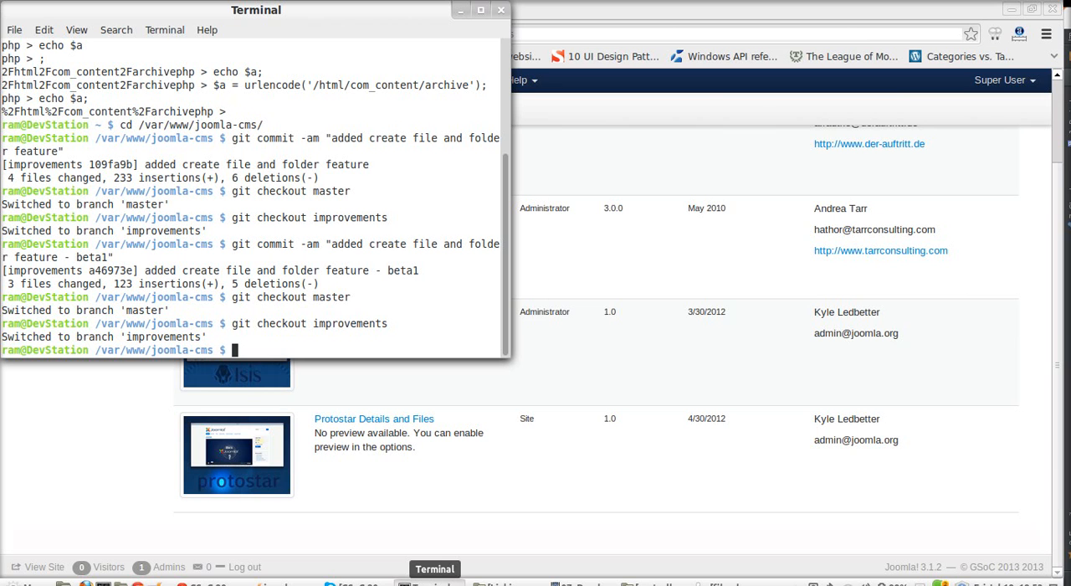
key(Up)
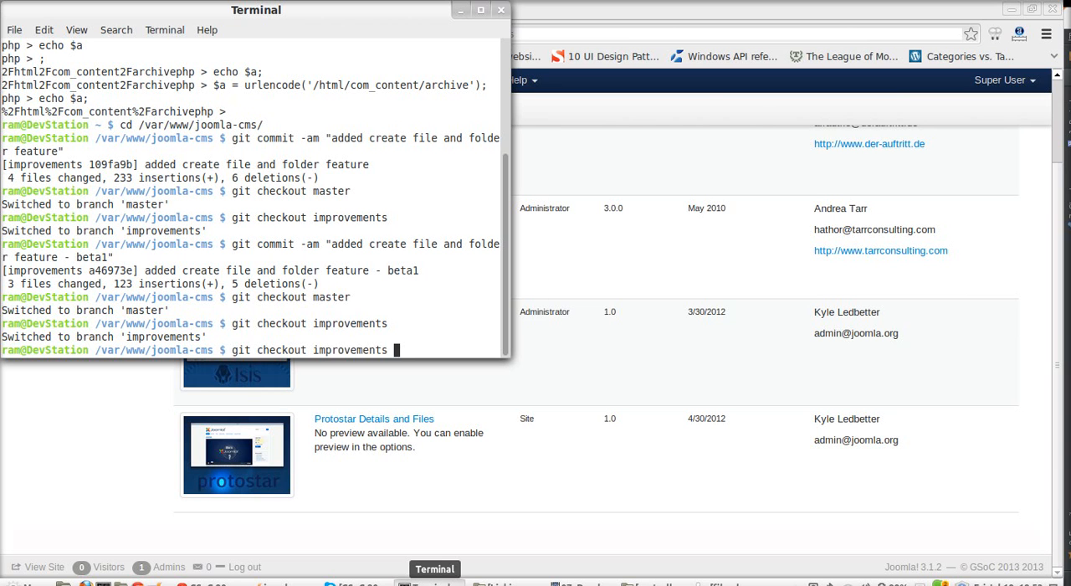
key(Up)
key(Return)
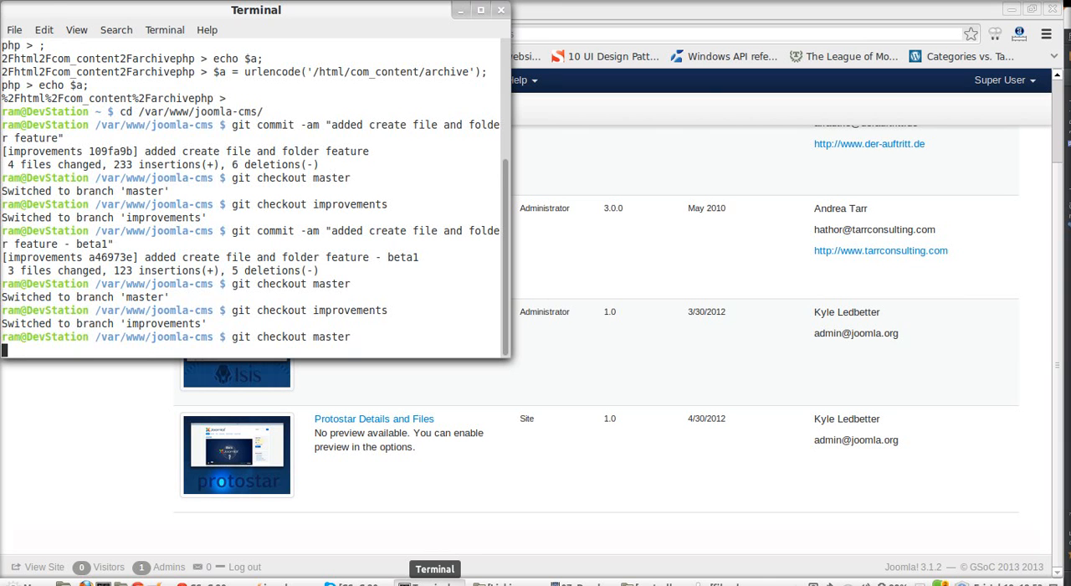
Step: Return to the browser, reload the template list, view the Protostar template's details page and close it
click(40, 446)
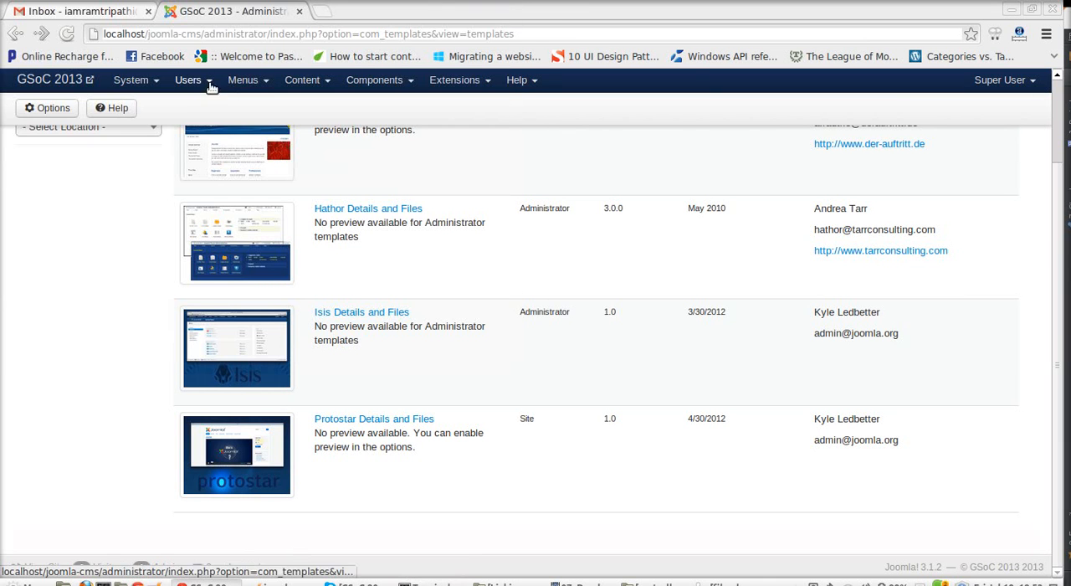
key(F5)
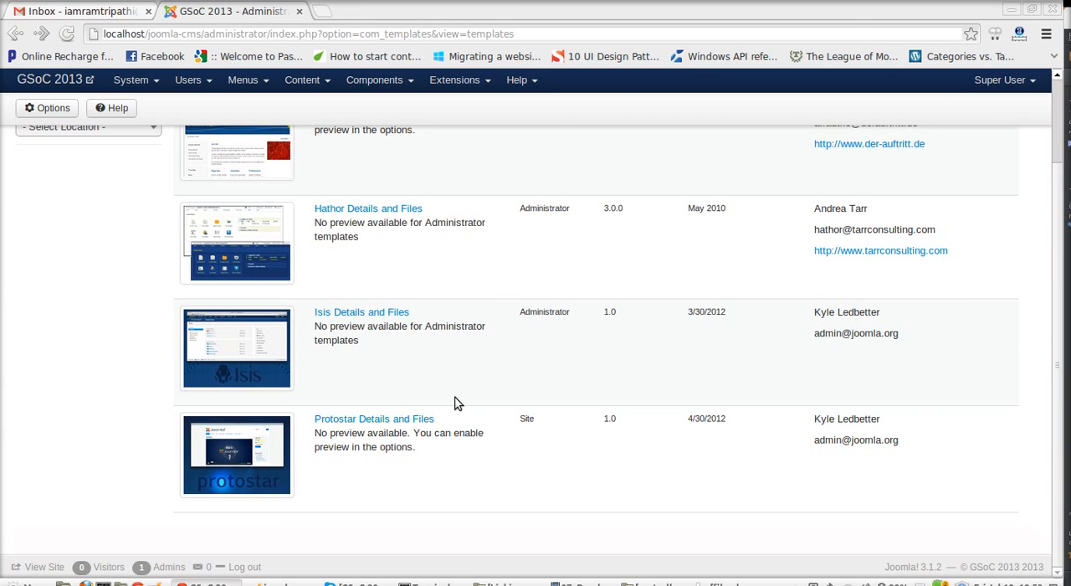
click(372, 419)
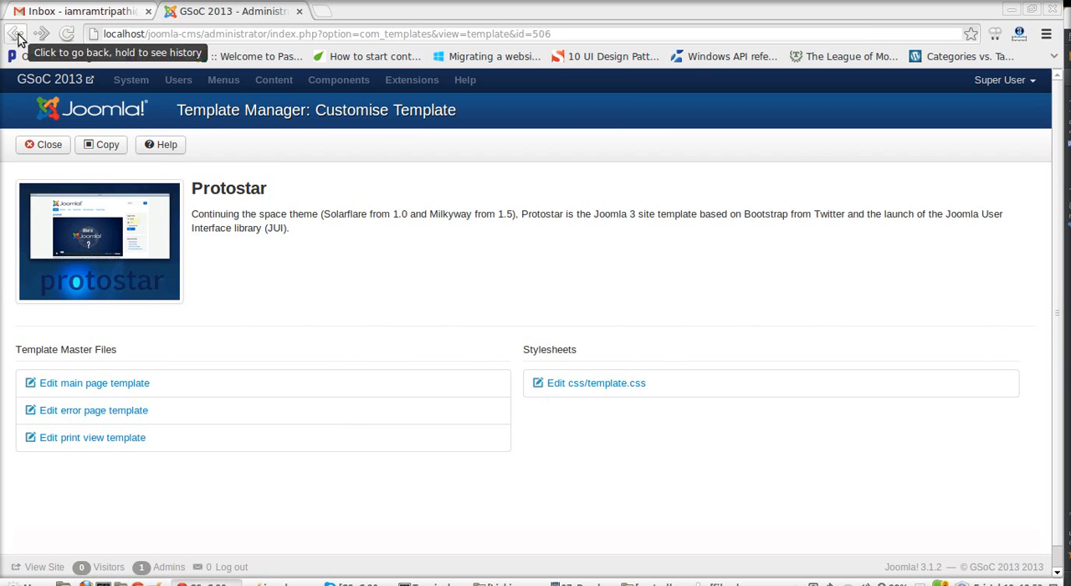
click(34, 144)
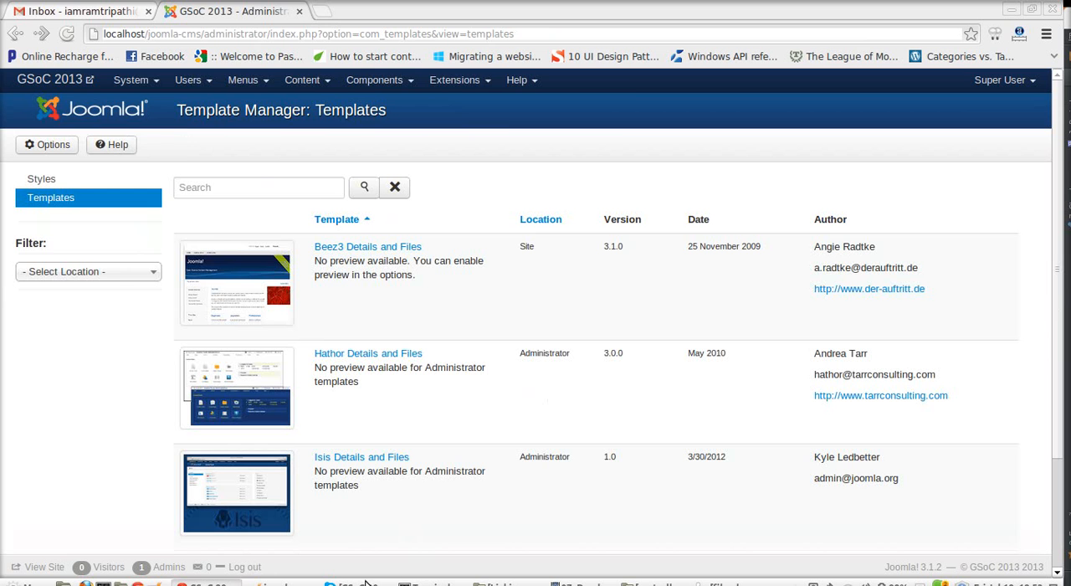
Step: Switch to the terminal and check out the Git branch improvements in the joomla-cms repository
click(432, 583)
key(Up)
key(Up)
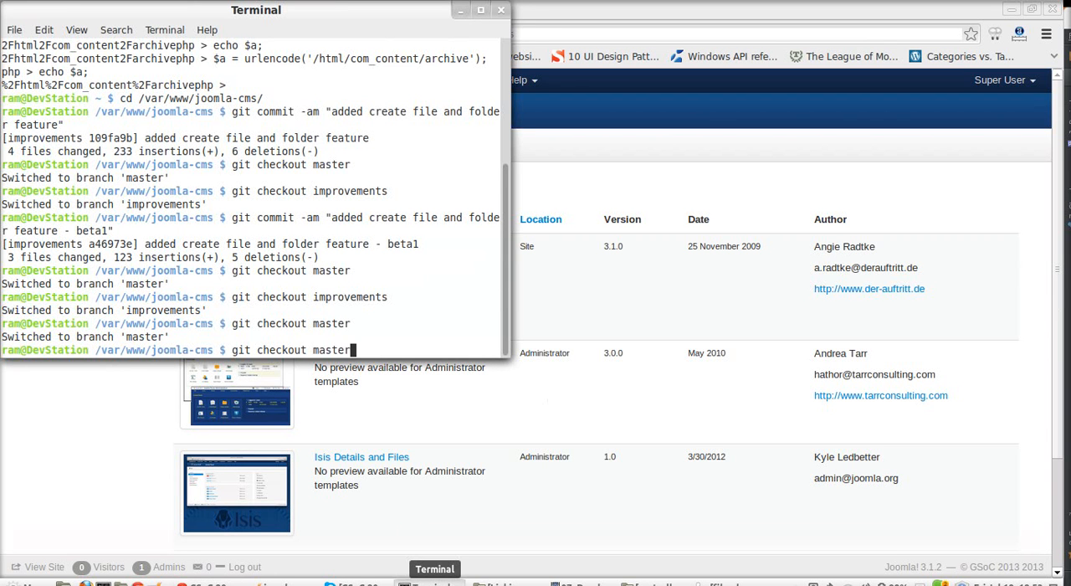
key(Return)
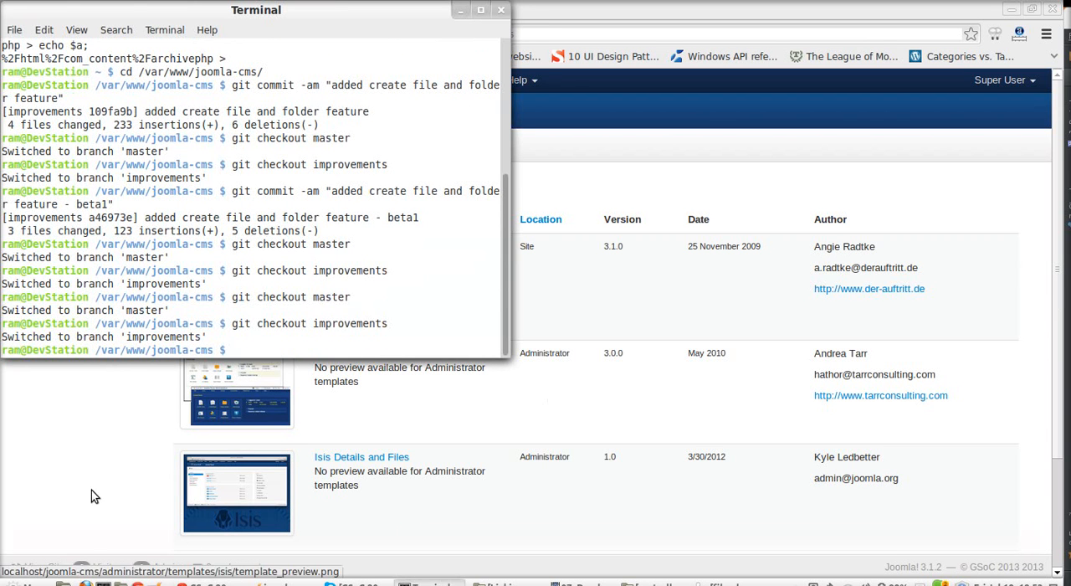
Step: Return to the browser, reload the template list and open the Protostar template's details and files
click(51, 460)
key(F5)
scroll(424, 287, down, 3)
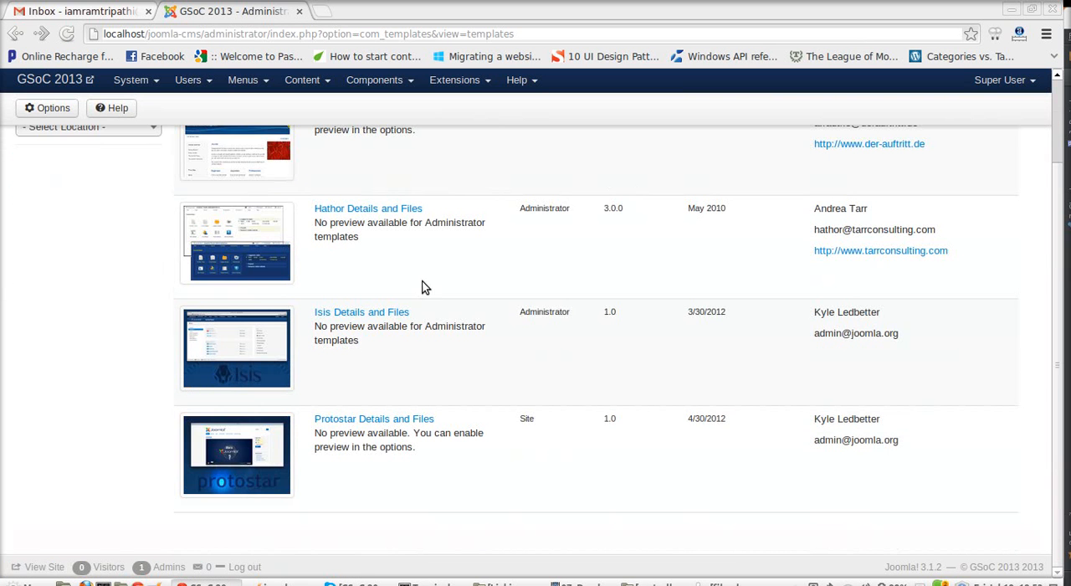
click(363, 419)
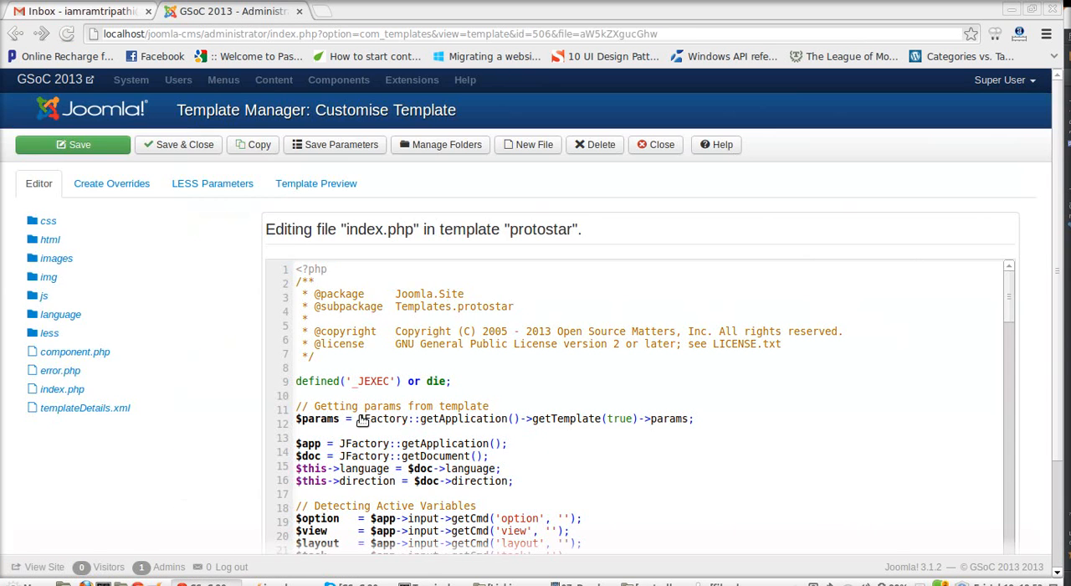
Step: Browse the Protostar file tree by expanding the images, js, language, en-GB and less folders
click(83, 252)
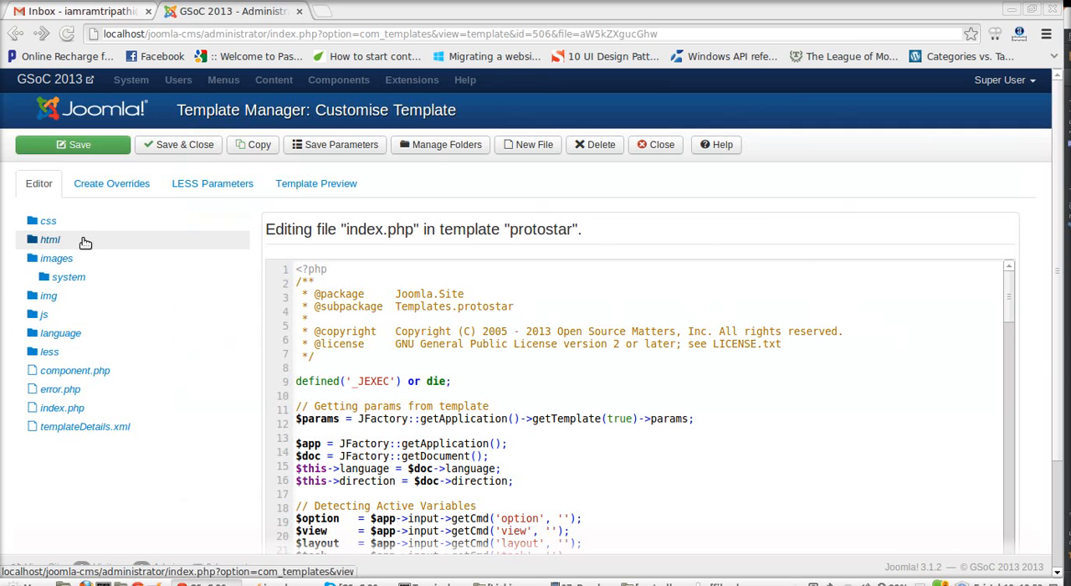
click(83, 240)
click(84, 240)
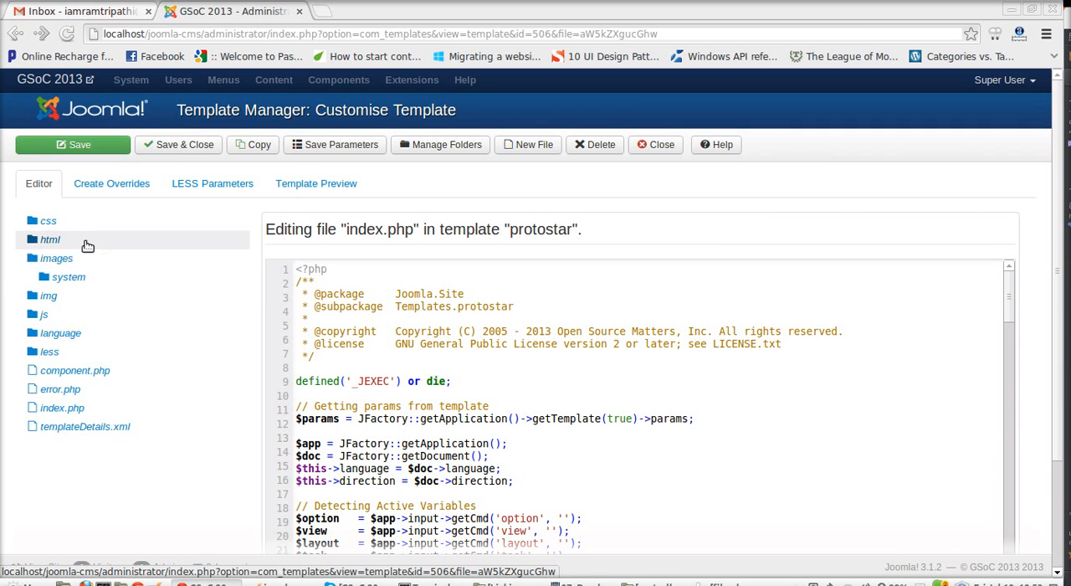
click(92, 313)
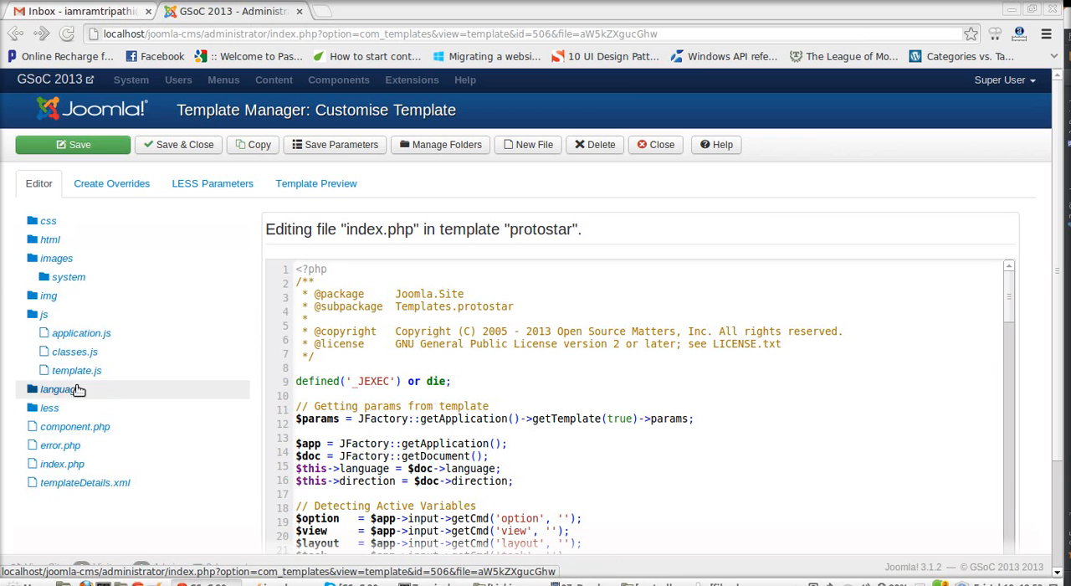
click(77, 387)
click(94, 410)
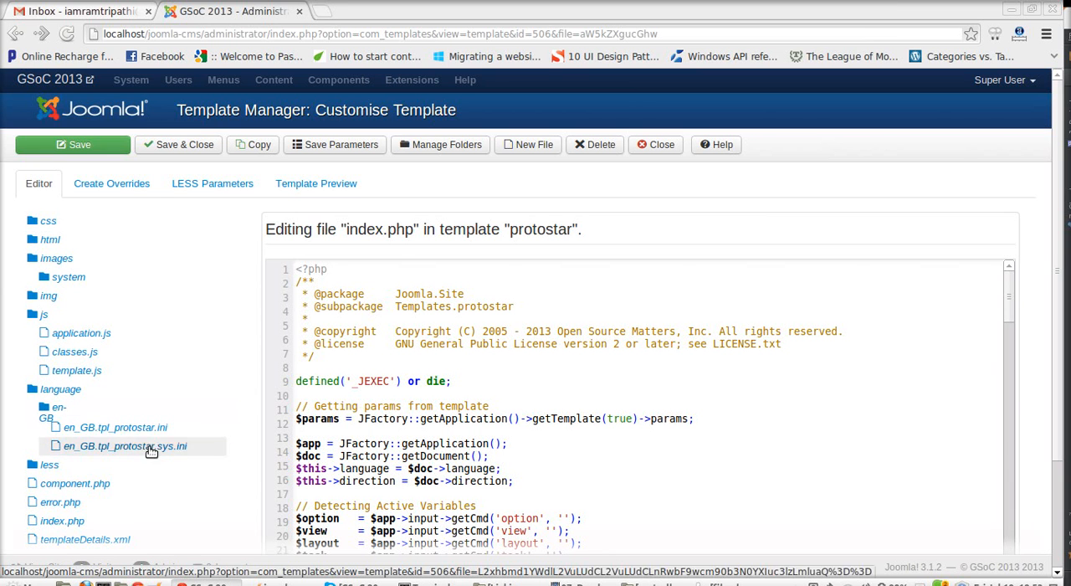
click(109, 466)
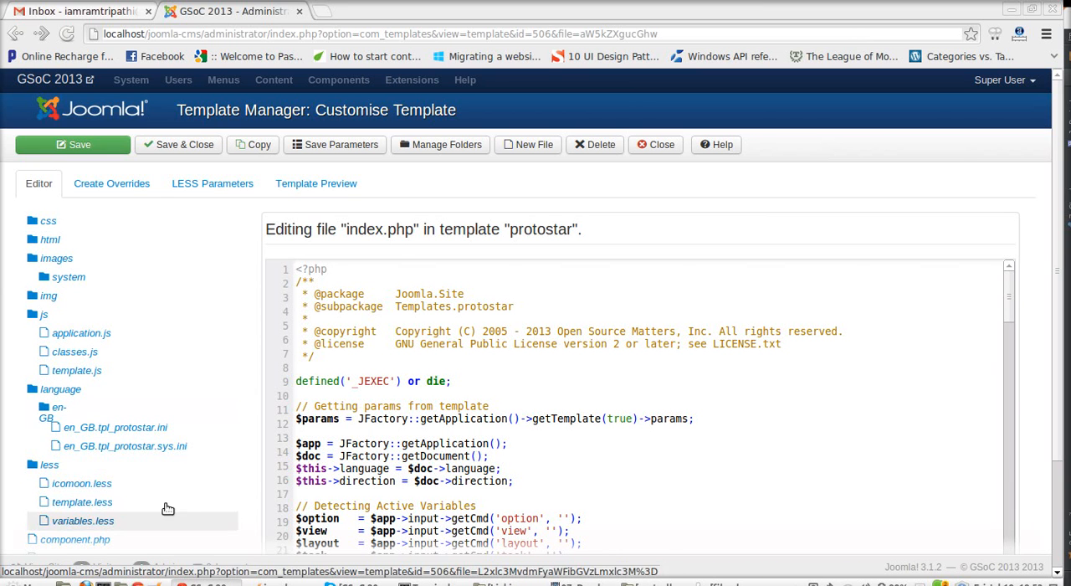
click(408, 331)
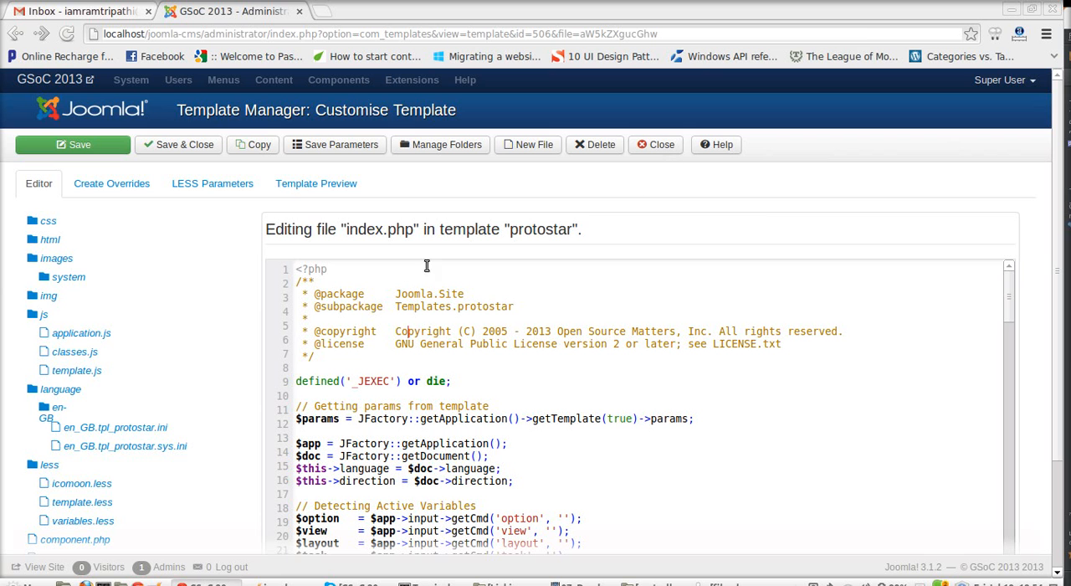
Step: Copy the Protostar template to a new template named "test"
click(256, 147)
click(585, 179)
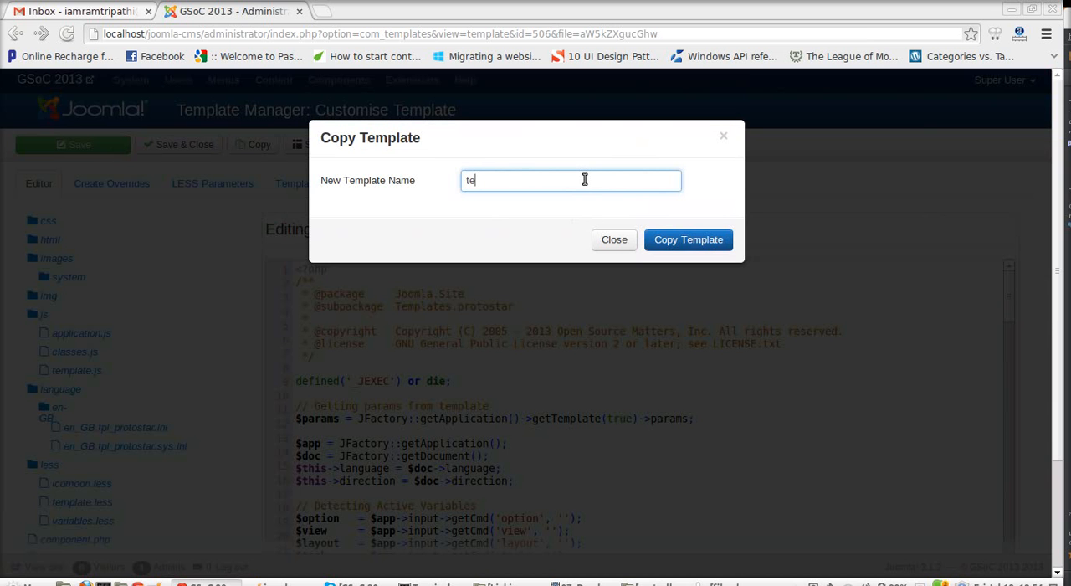
click(688, 241)
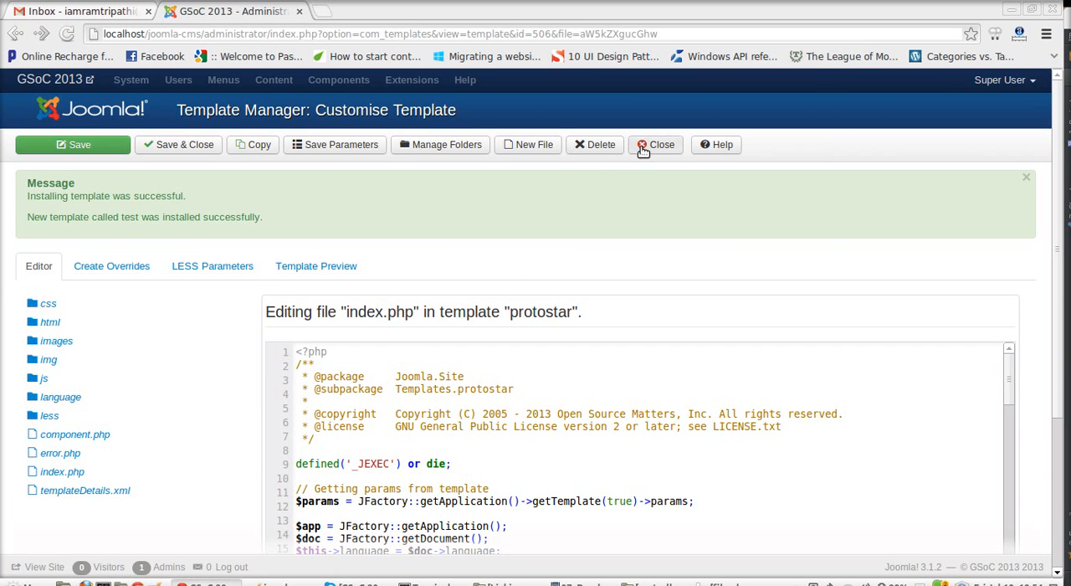
Step: Close the Protostar template and open the Test template's details and files from the template list
scroll(645, 268, down, 3)
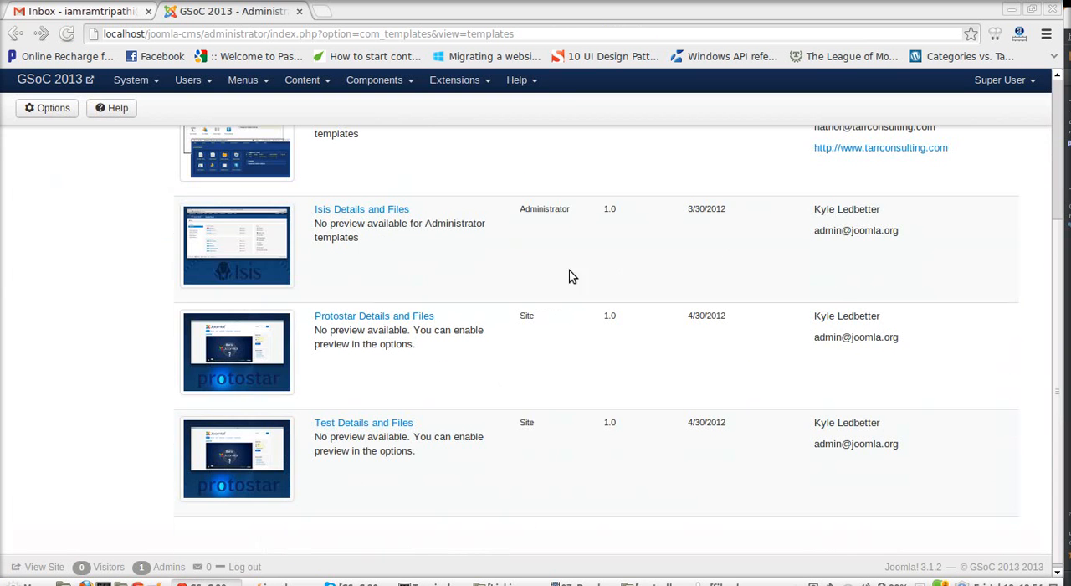
scroll(531, 276, up, 2)
scroll(531, 277, down, 2)
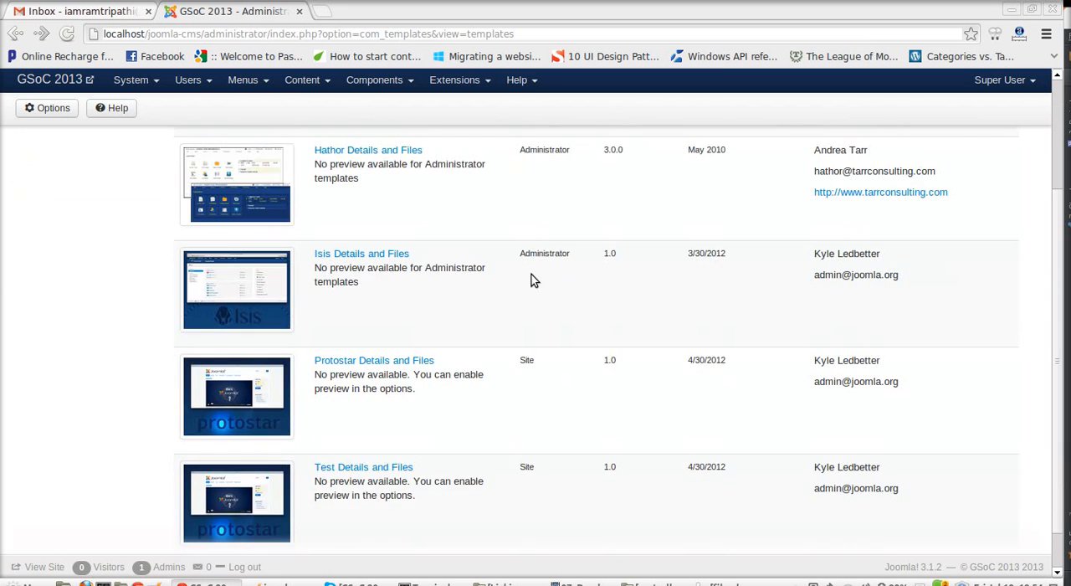
click(343, 420)
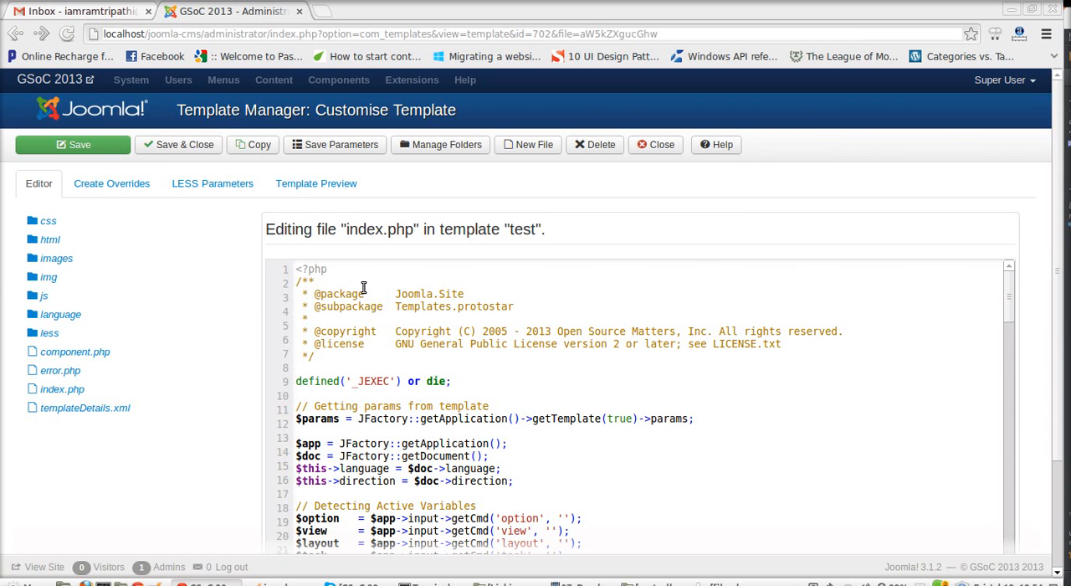
Step: Delete the word "package" from line 3 of the test template's index.php and save the file
drag(369, 293, 339, 294)
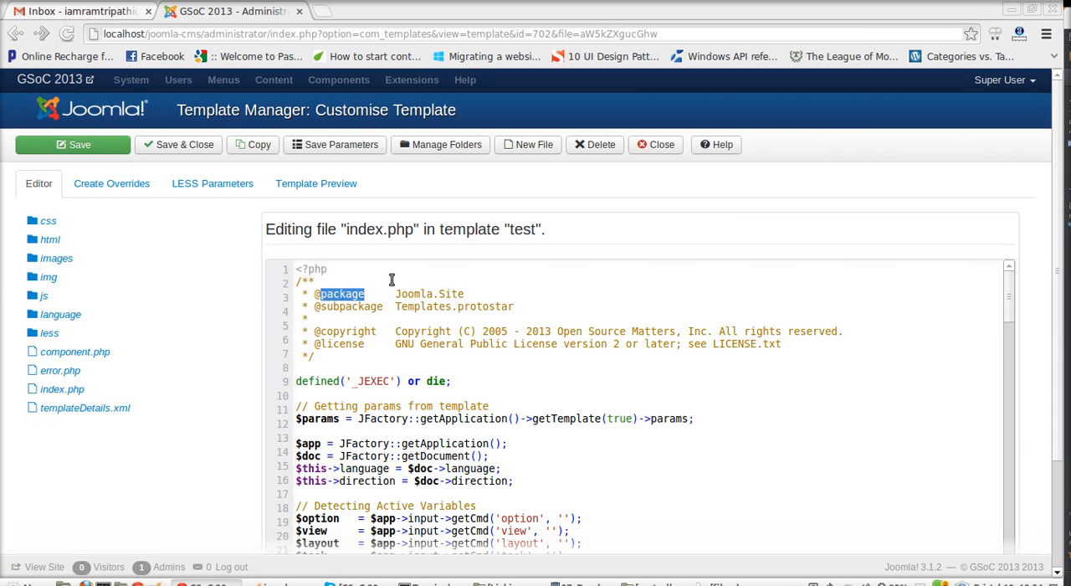
key(BackSpace)
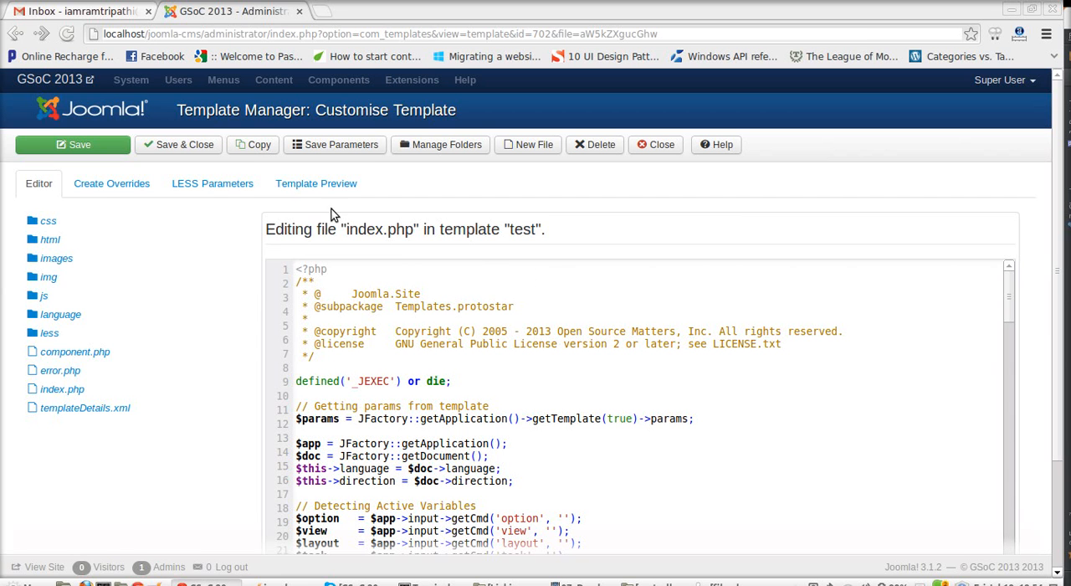
click(109, 150)
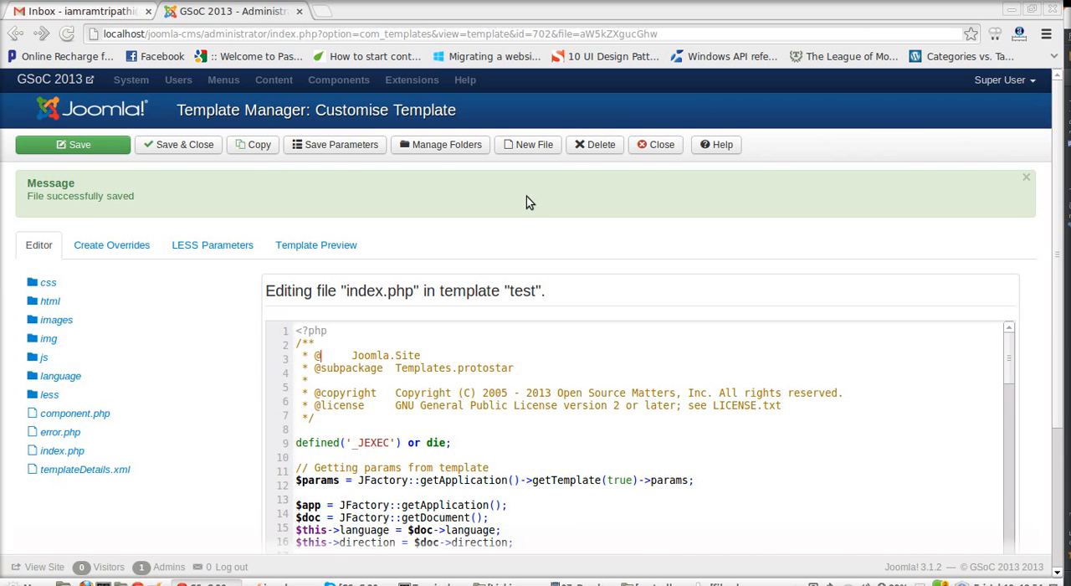
Step: Undo the deletion of "package" in index.php, then save and close the file
key(ctrl+z)
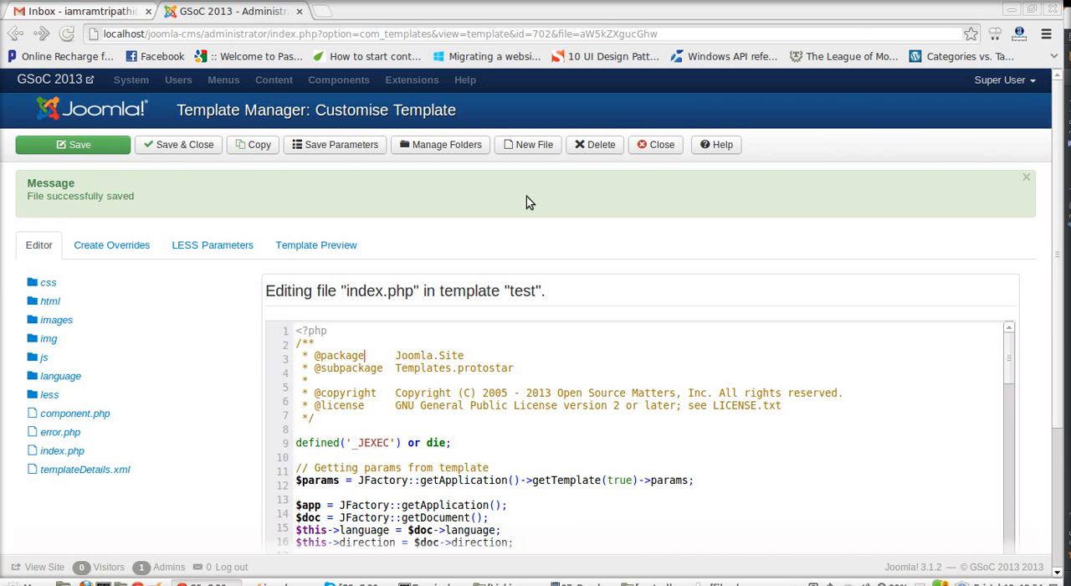
click(203, 145)
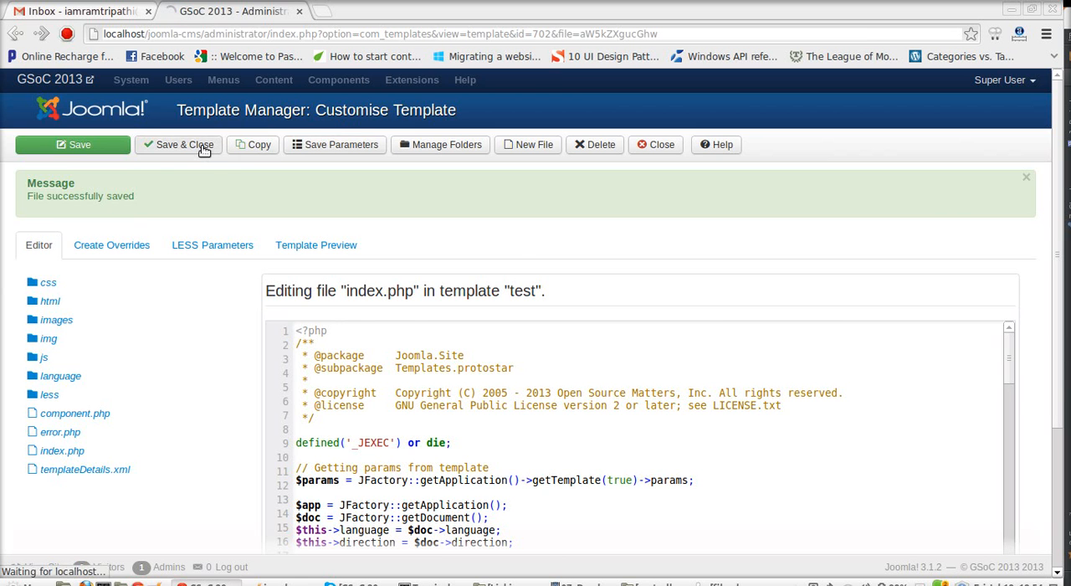
Step: Reopen the Test template and check the word "package" on line 3 and the file name in the editor heading
scroll(381, 394, down, 5)
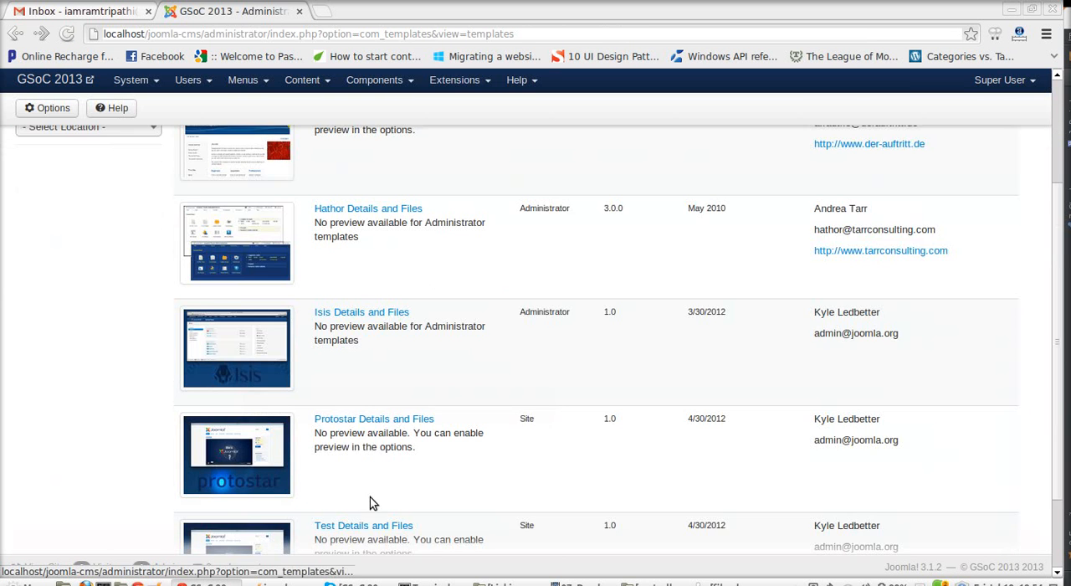
click(352, 421)
double_click(330, 293)
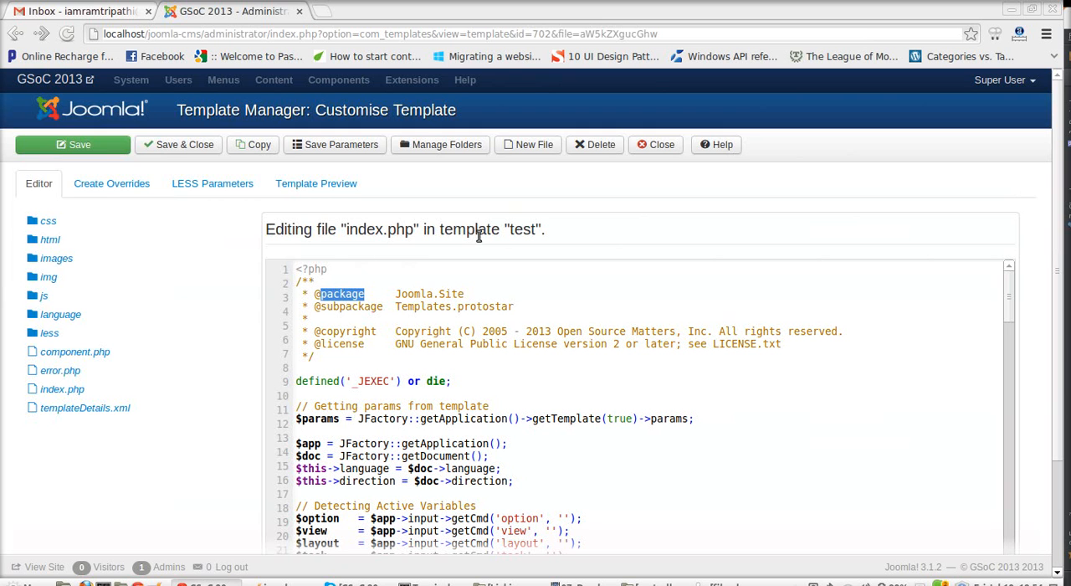
double_click(365, 231)
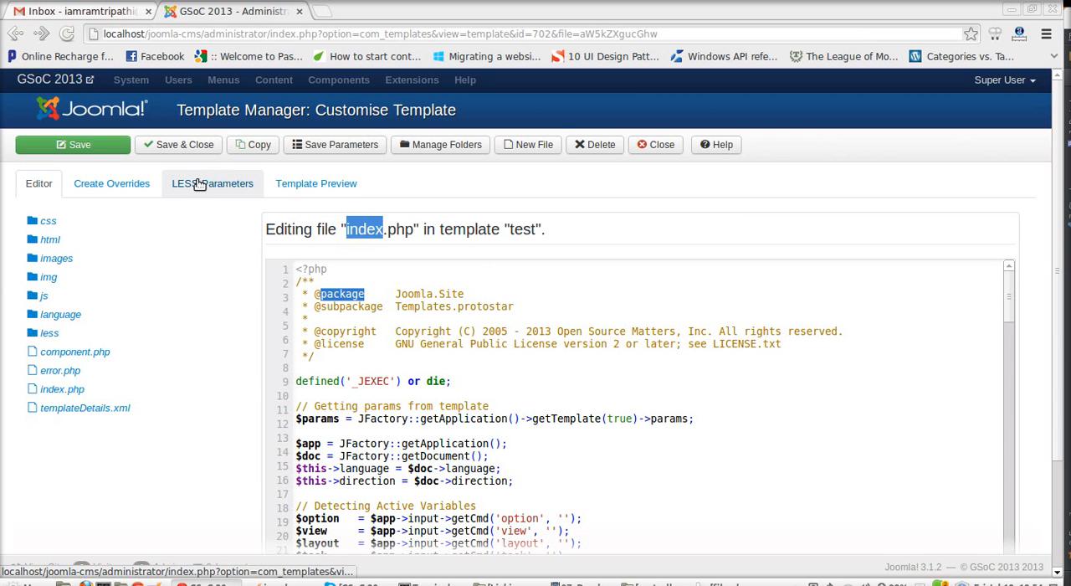
click(349, 254)
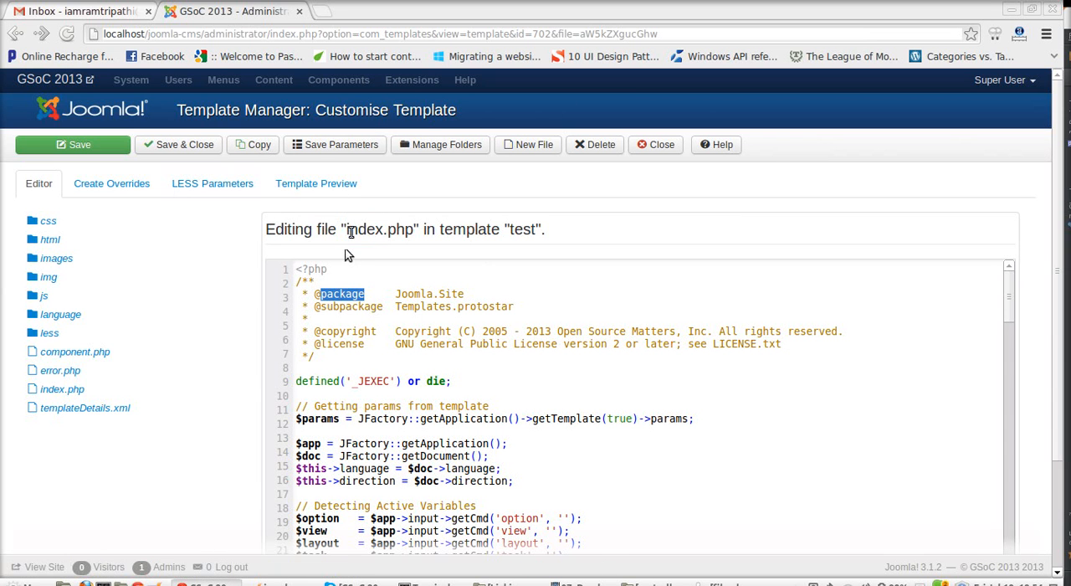
Step: Browse the test template's file tree by expanding the html, images, language and en-GB folders
click(129, 243)
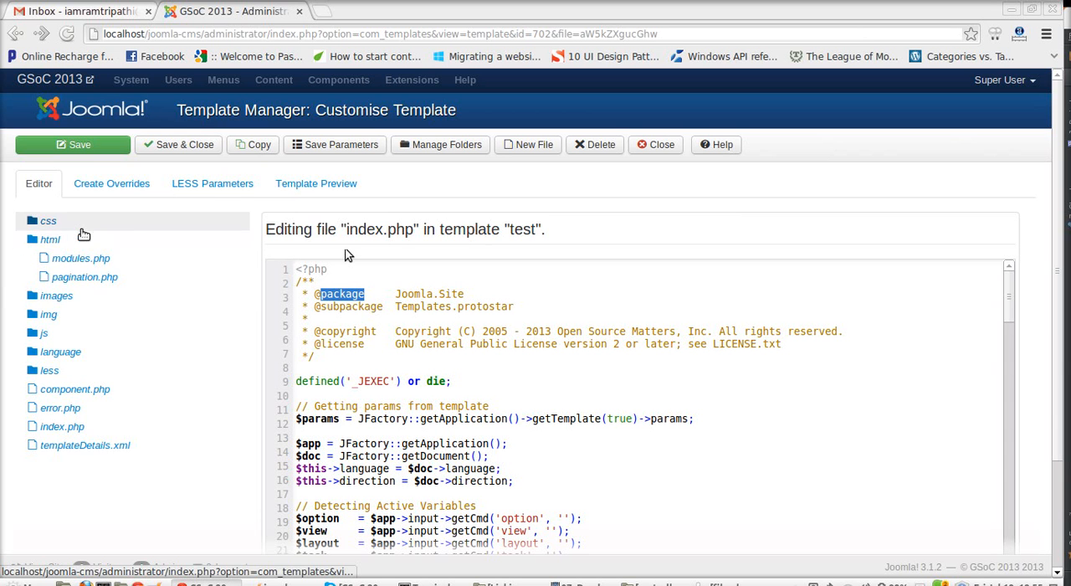
click(98, 296)
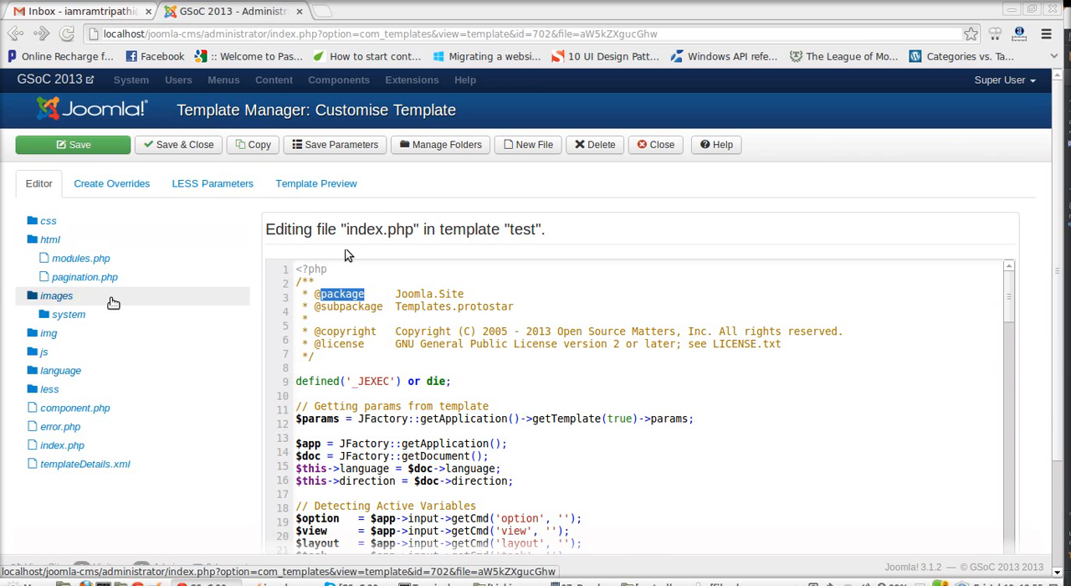
click(116, 372)
click(98, 387)
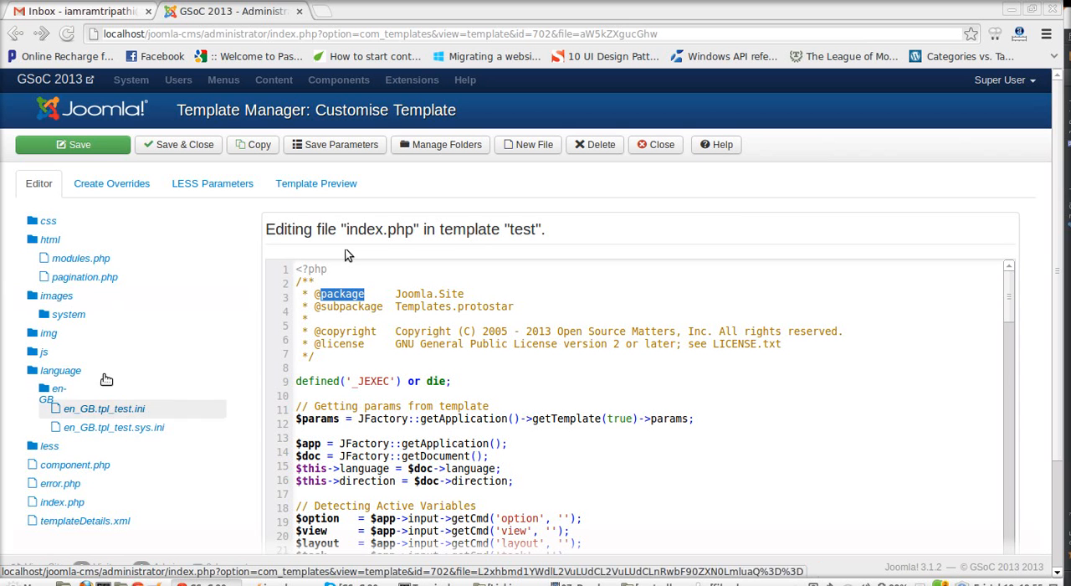
Step: Open modules.php from the test template's html folder and look through its code
click(115, 268)
scroll(378, 252, down, 5)
scroll(119, 215, up, 2)
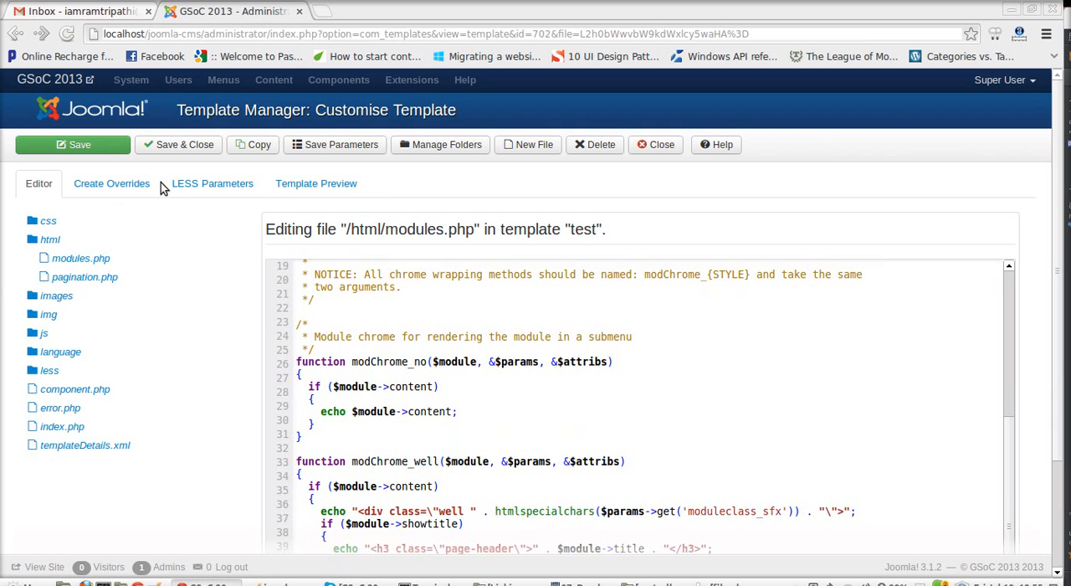
Step: Create a template override for the mod_search module and open its default.php from the html folder
click(147, 191)
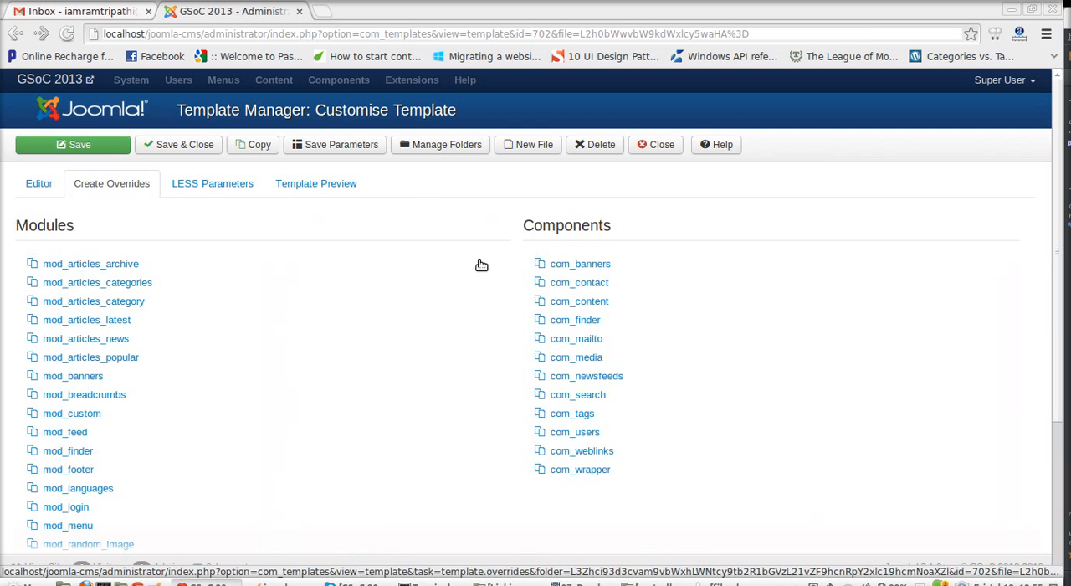
scroll(268, 387, down, 1)
scroll(268, 386, down, 3)
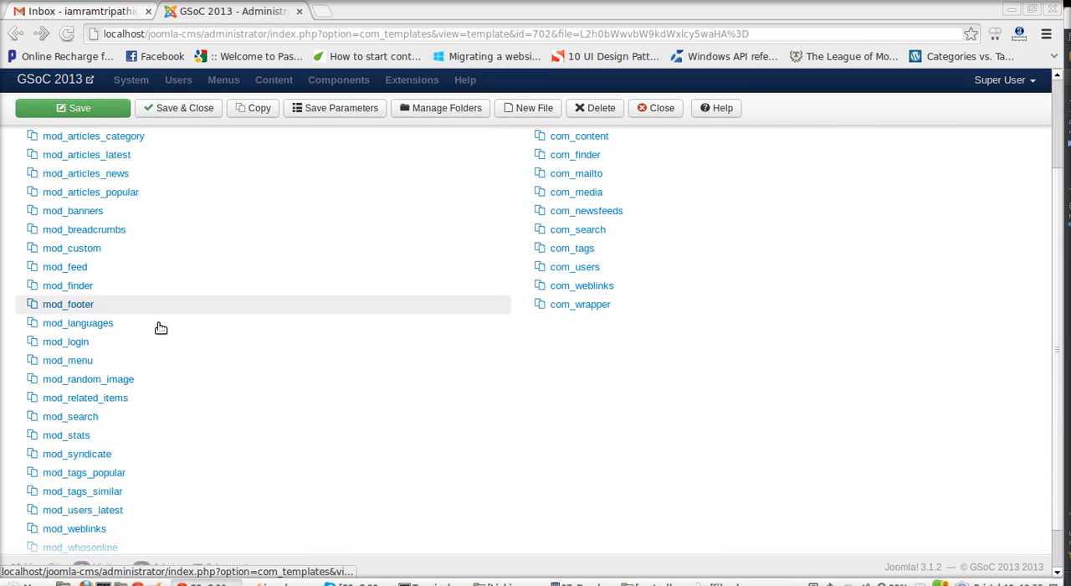
click(148, 416)
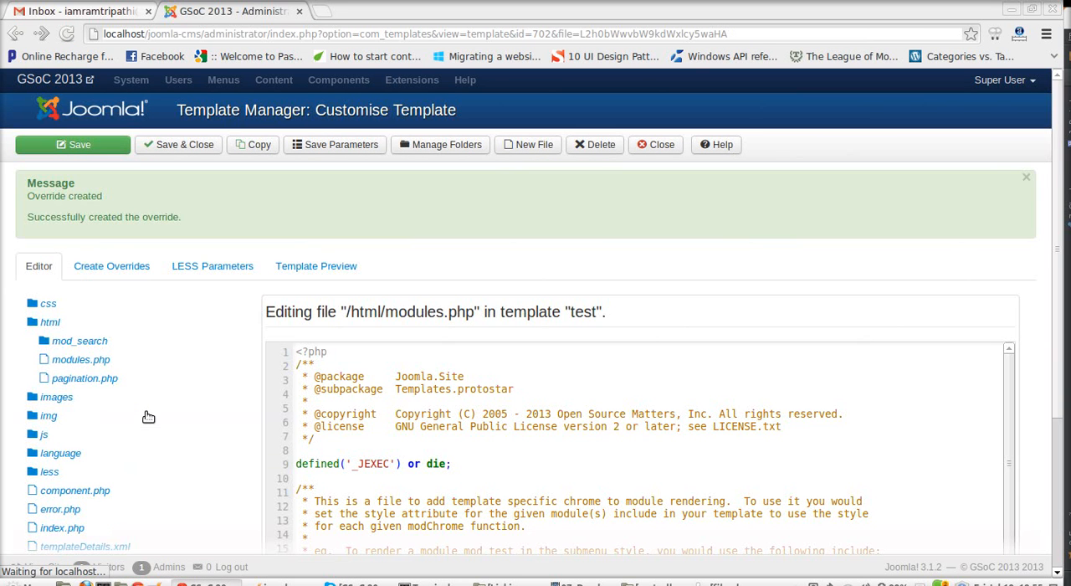
click(117, 342)
click(115, 361)
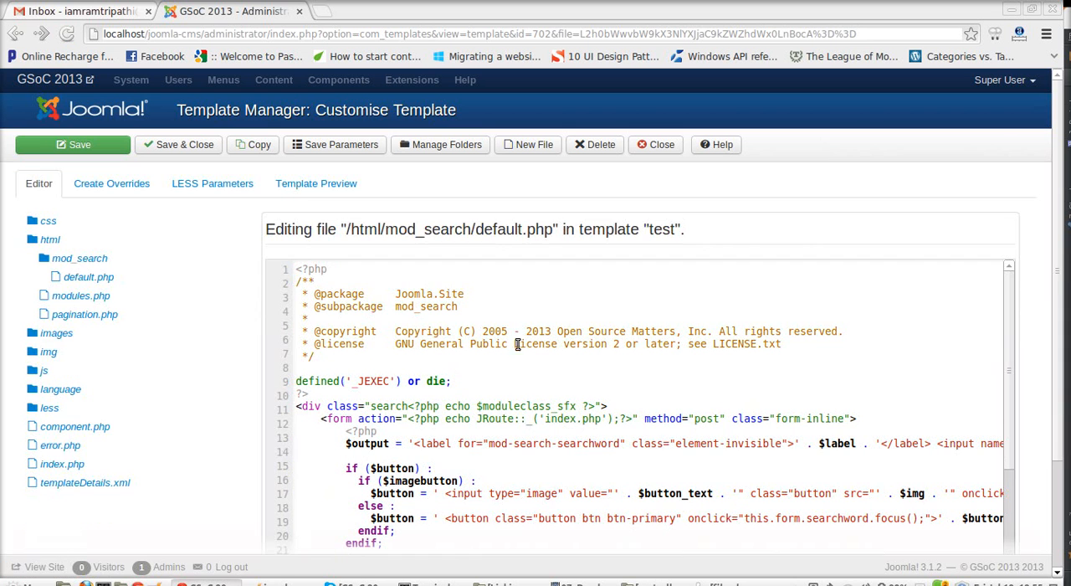
Step: Create a template override for the com_content component and open default.php from its archive folder
click(111, 183)
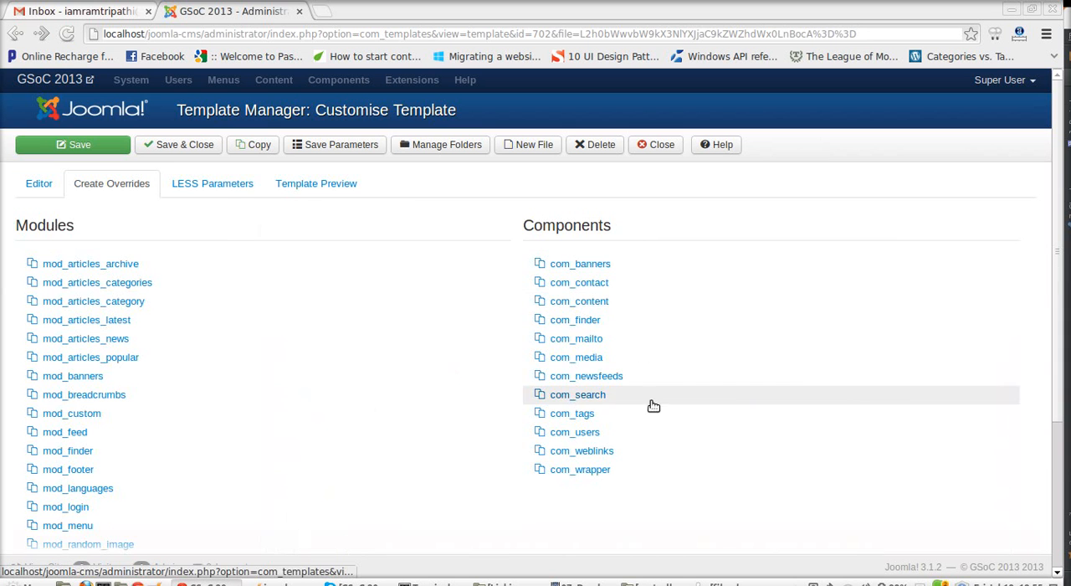
click(630, 305)
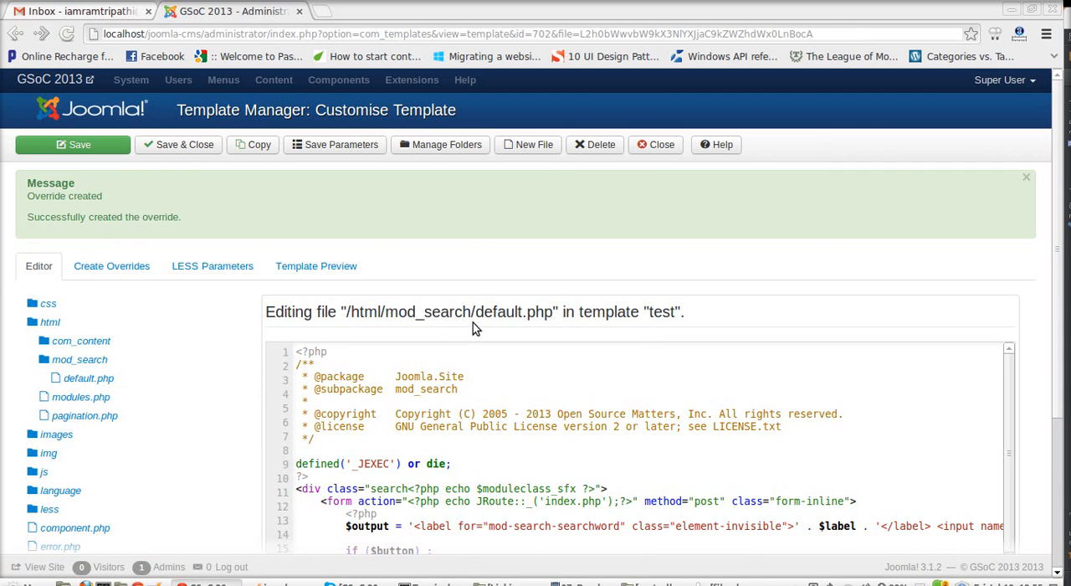
click(130, 343)
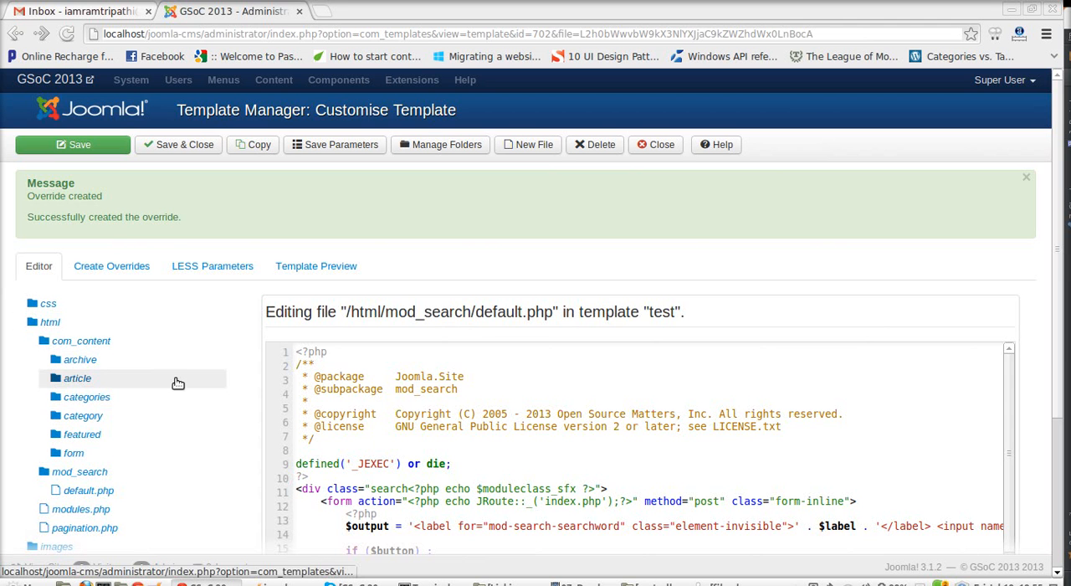
click(168, 362)
click(157, 383)
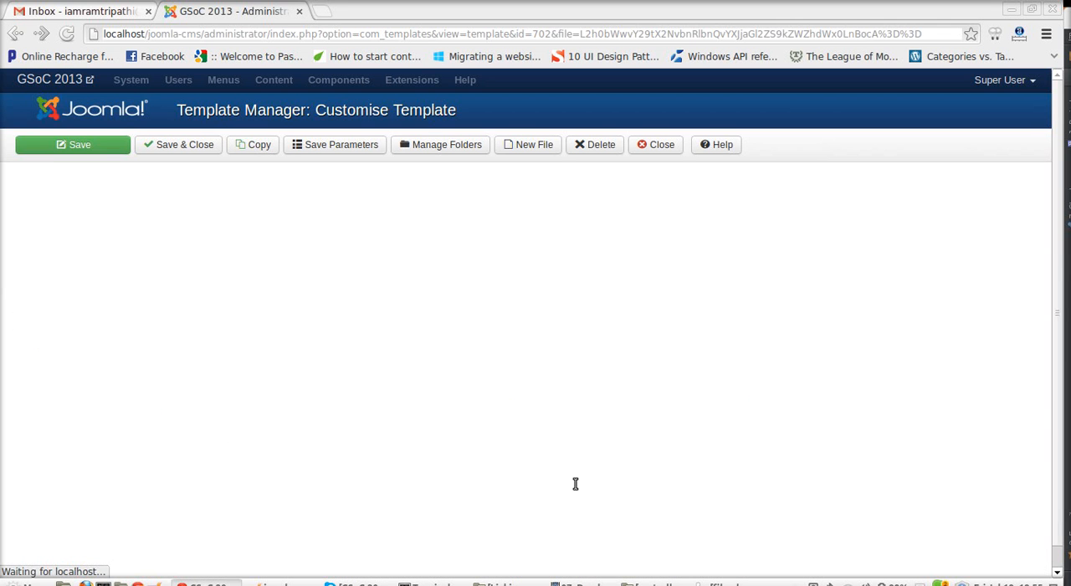
Step: Examine the code of the com_content archive default.php and the template's expanded file tree
scroll(501, 393, down, 3)
scroll(501, 393, up, 3)
scroll(79, 531, down, 2)
scroll(79, 532, up, 2)
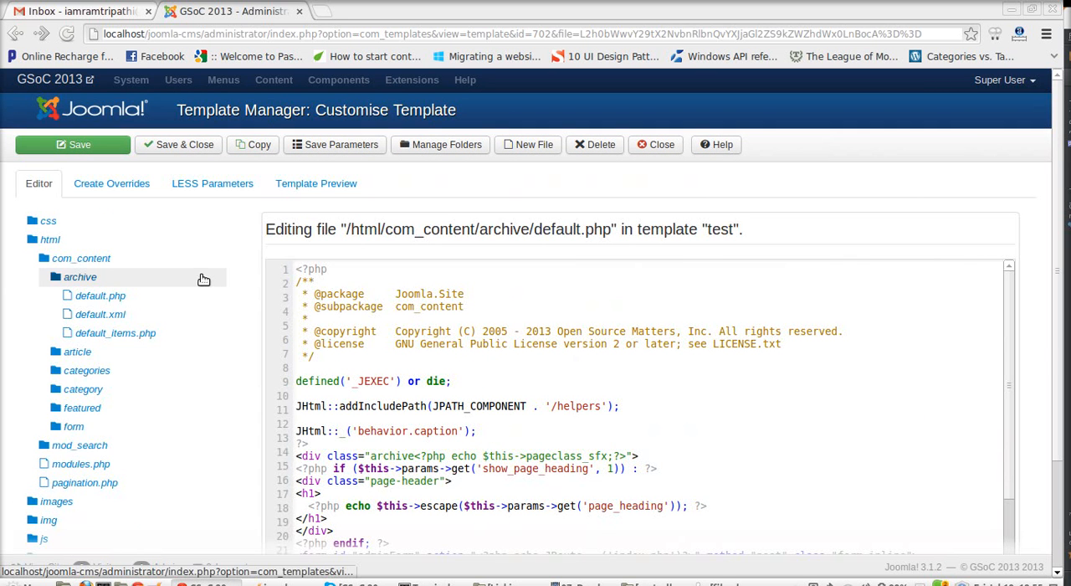
scroll(191, 244, down, 2)
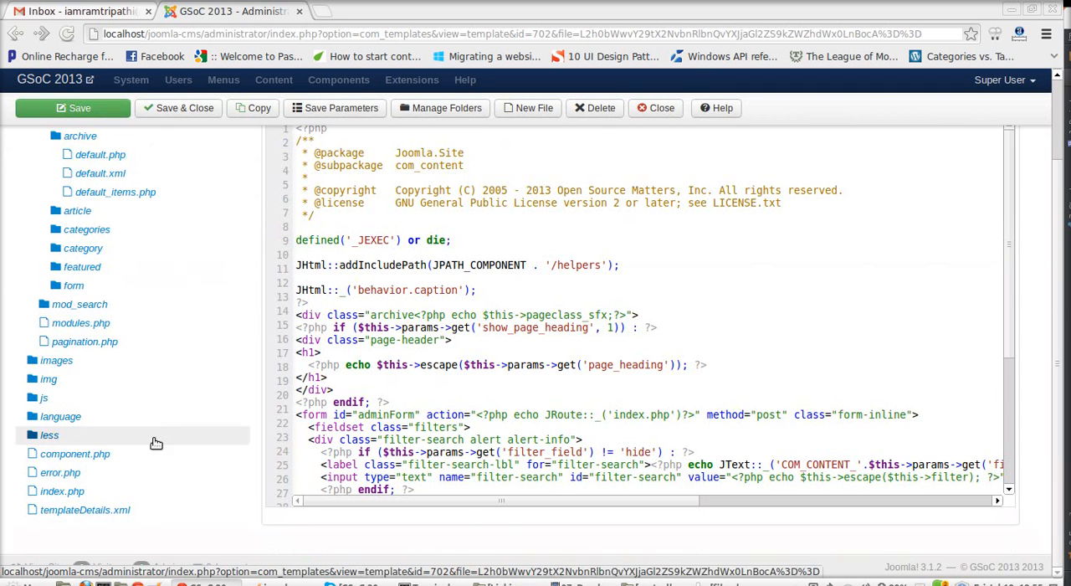
scroll(251, 282, up, 2)
scroll(195, 384, down, 2)
scroll(195, 385, up, 2)
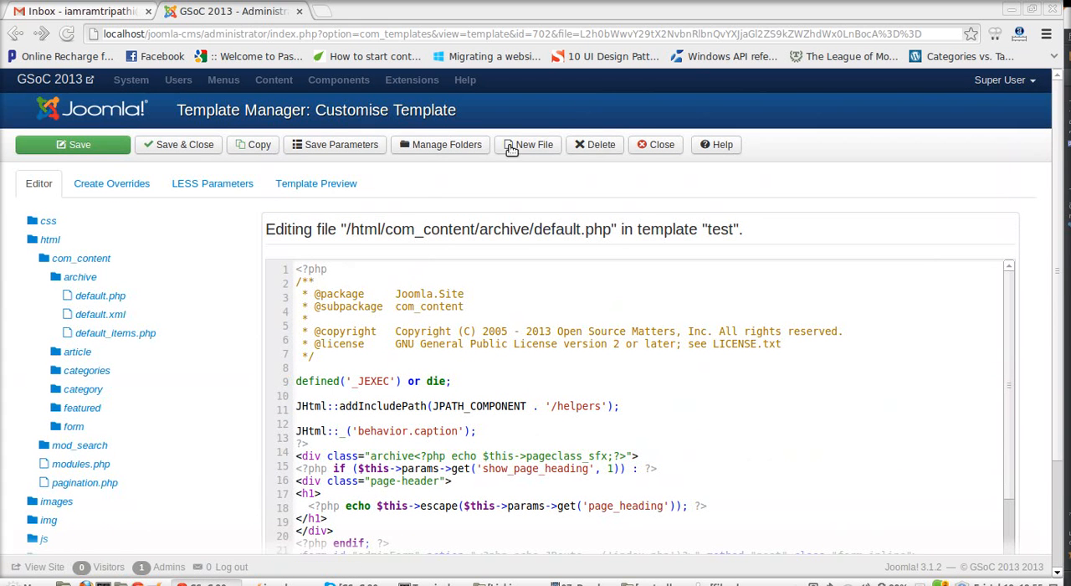
Step: Open template.less from the less folder and compile it to CSS
scroll(197, 406, down, 2)
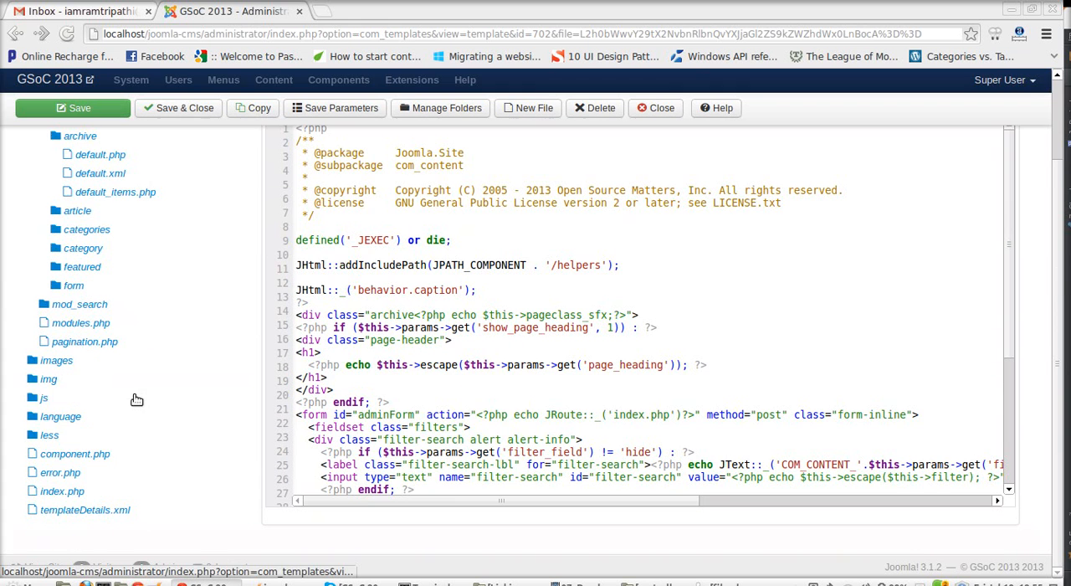
click(117, 438)
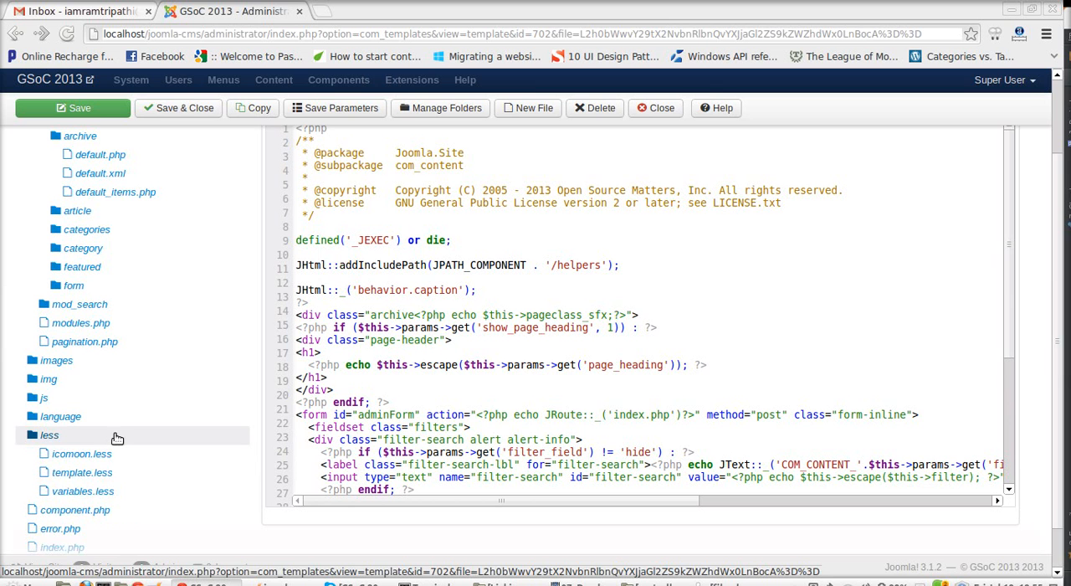
click(123, 475)
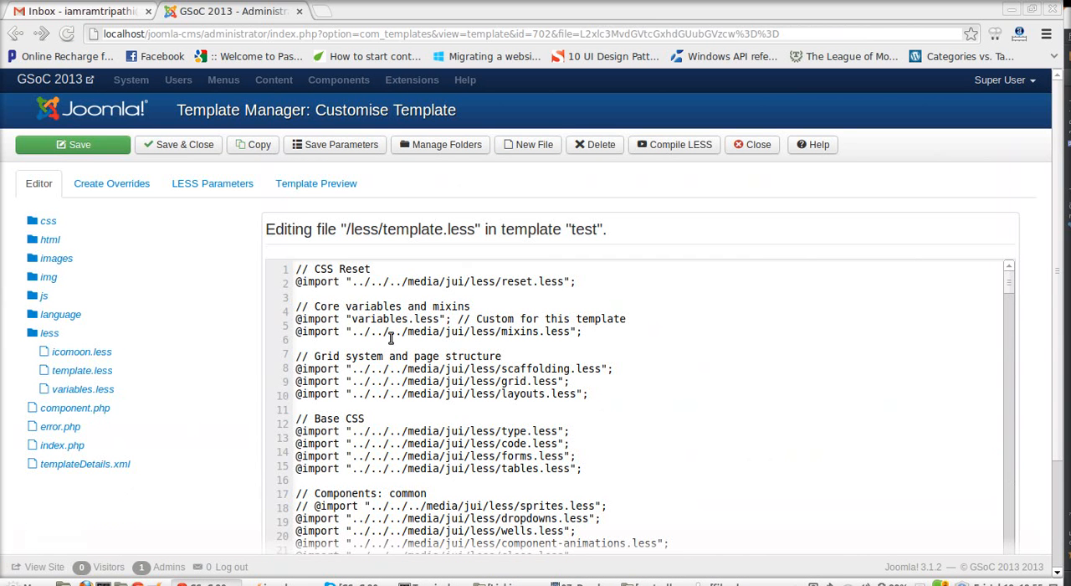
scroll(407, 337, down, 2)
scroll(624, 360, up, 2)
click(678, 149)
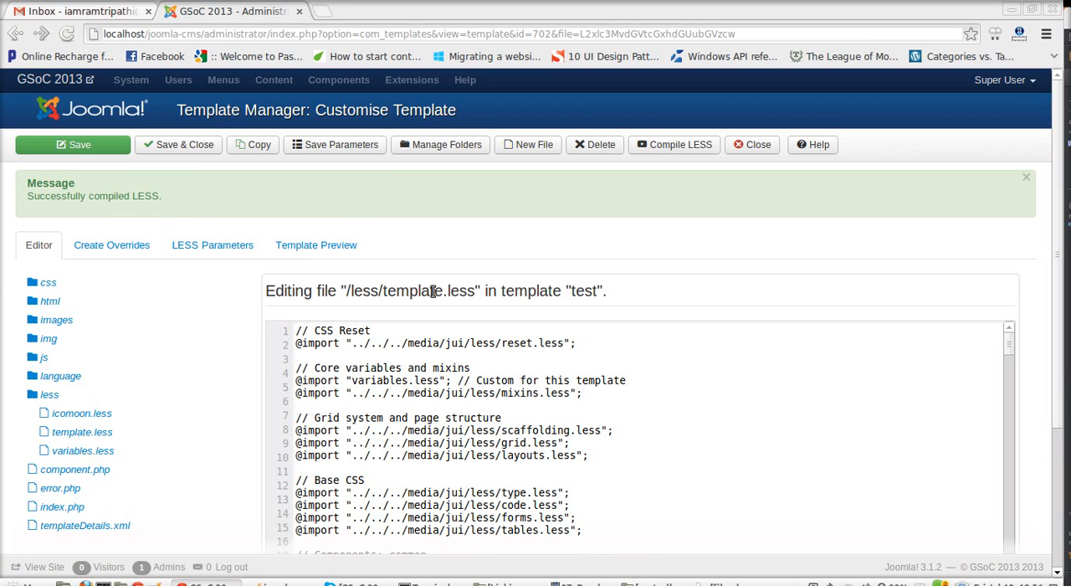
Step: Check the base name of the compiled LESS file and open the matching template.css in the css folder
drag(442, 290, 384, 283)
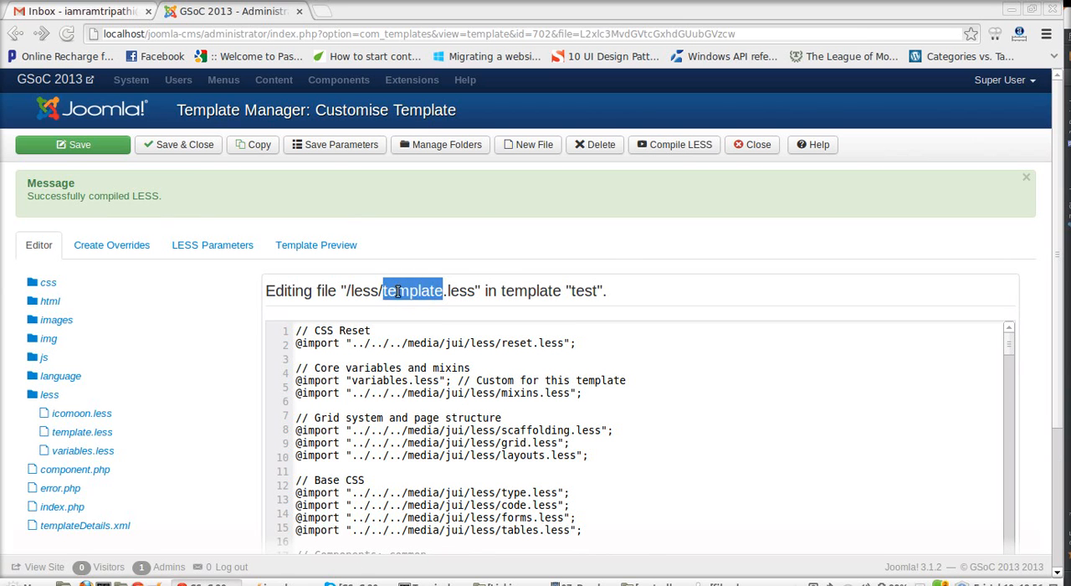
click(397, 291)
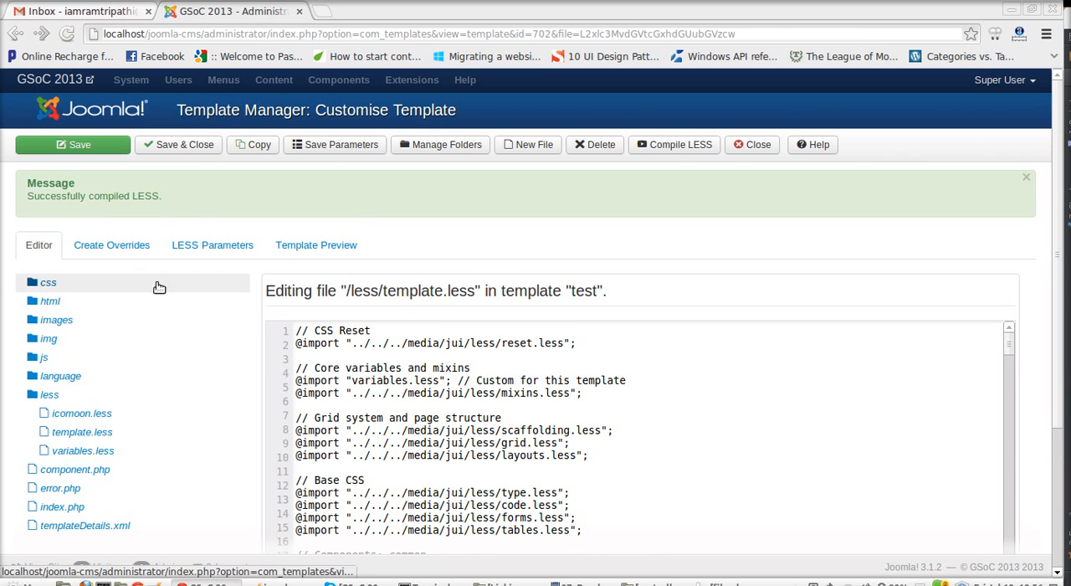
click(108, 283)
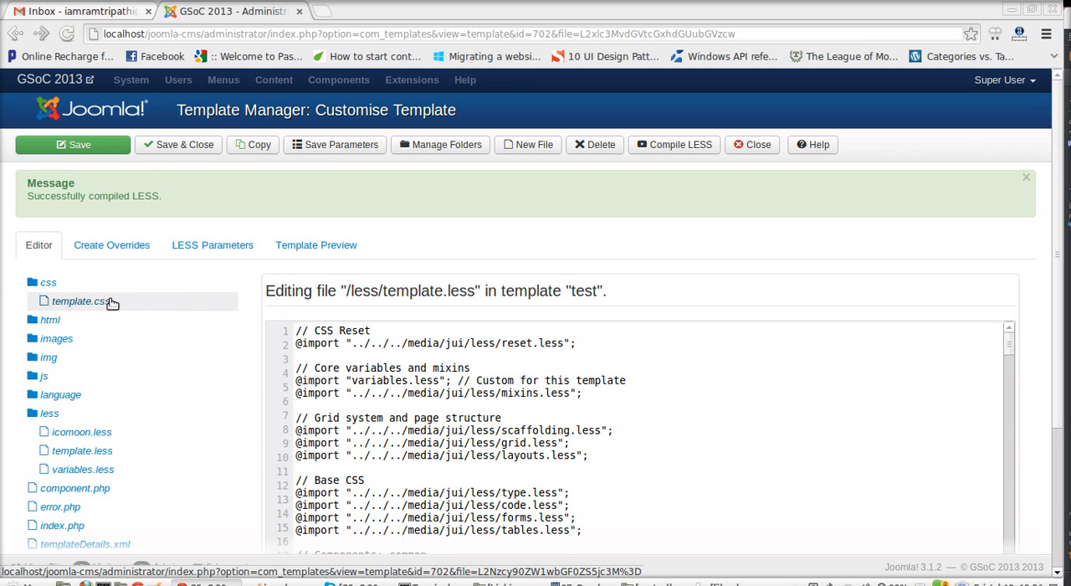
click(112, 303)
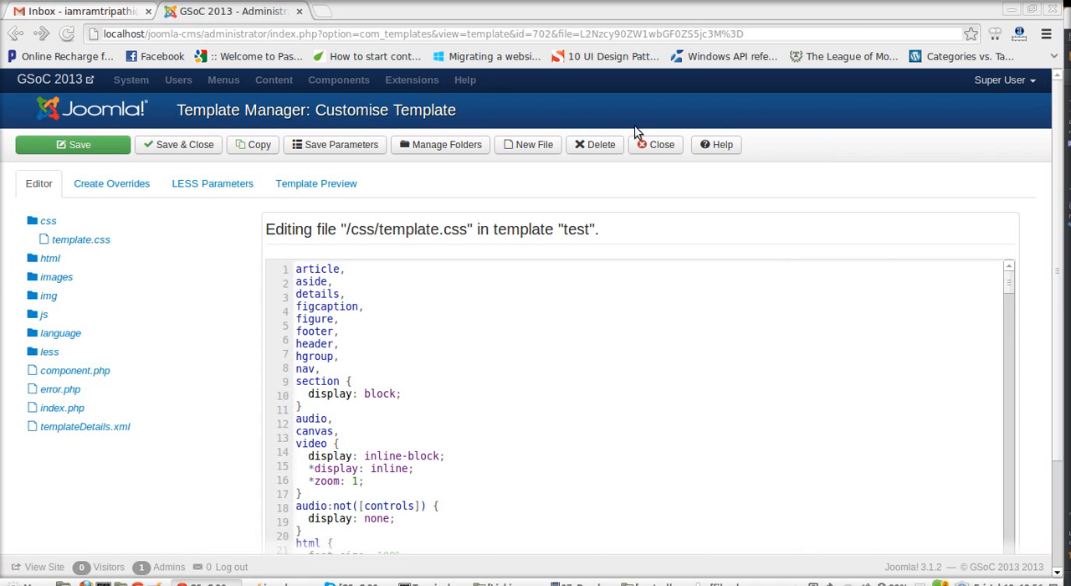
Step: Delete the file /css/template.css from the test template and confirm the deletion
click(587, 147)
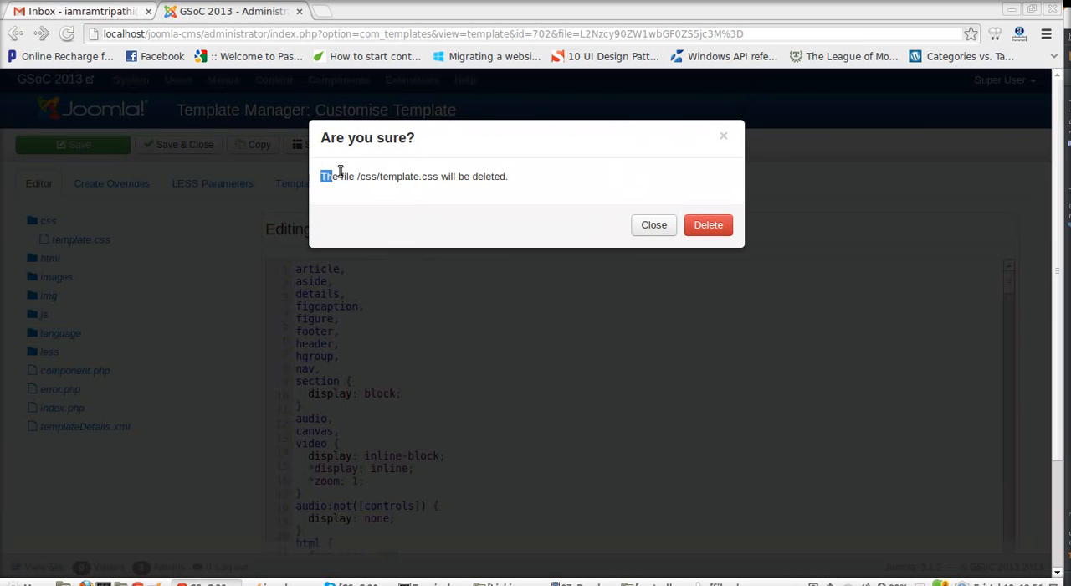
drag(325, 171, 514, 175)
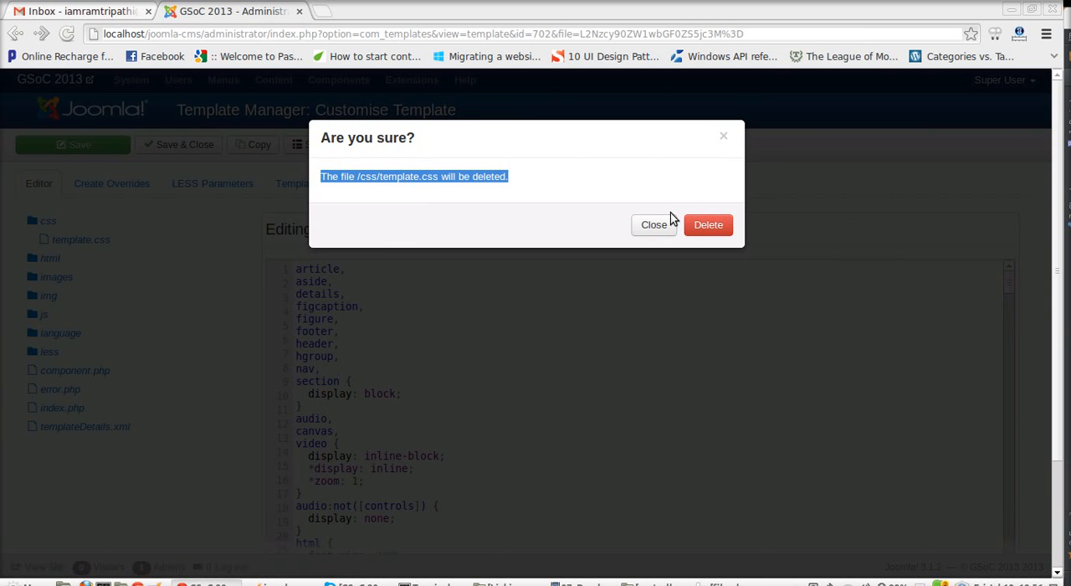
click(709, 234)
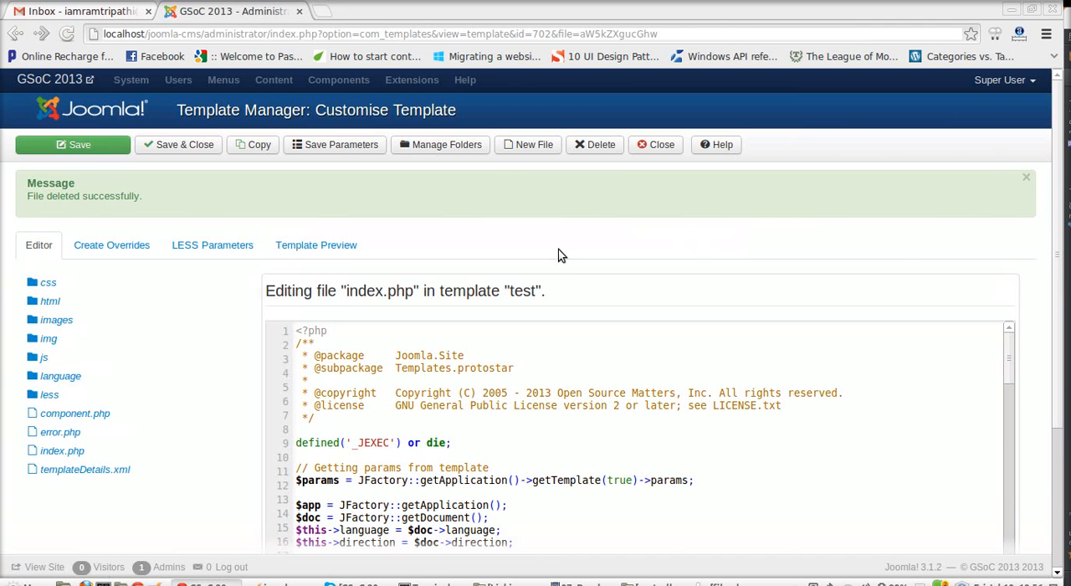
Step: Reopen template.less from the less folder and recompile it to regenerate the deleted stylesheet
click(109, 304)
click(104, 302)
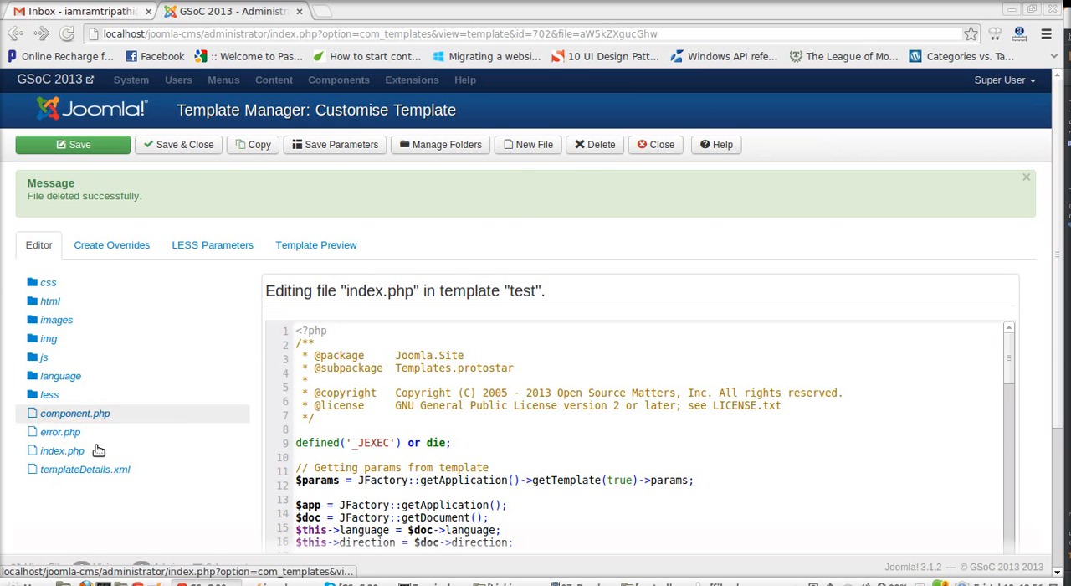
click(80, 395)
click(102, 432)
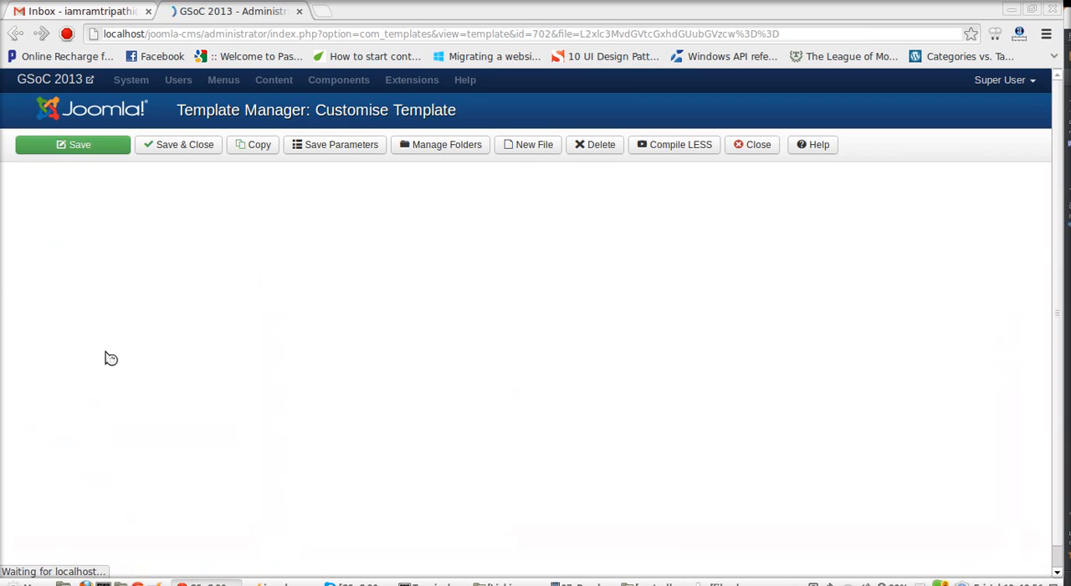
click(681, 148)
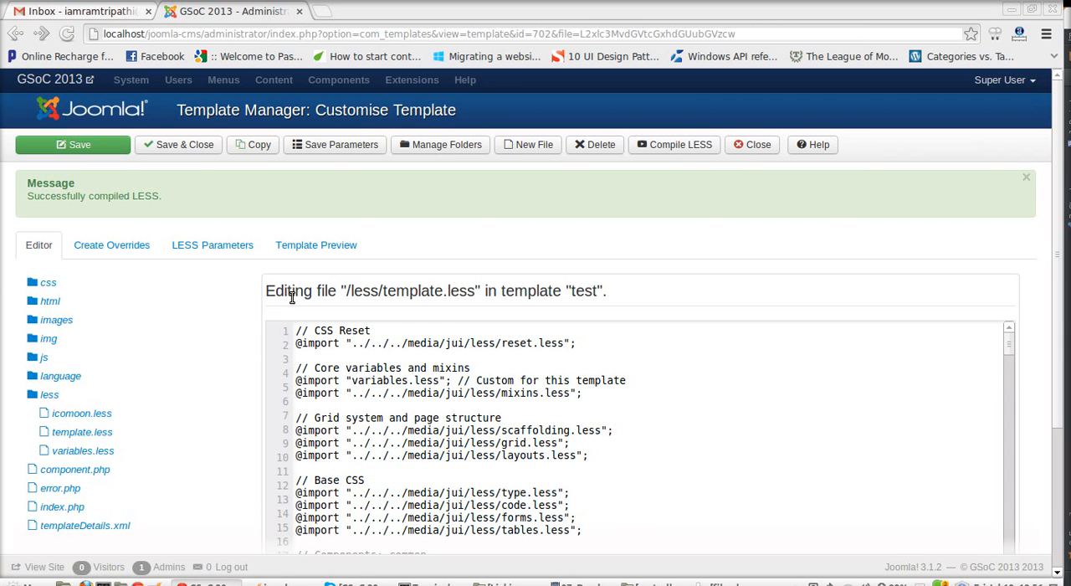
Step: Open the regenerated template.css in the css folder and look through its rules
click(163, 282)
click(117, 306)
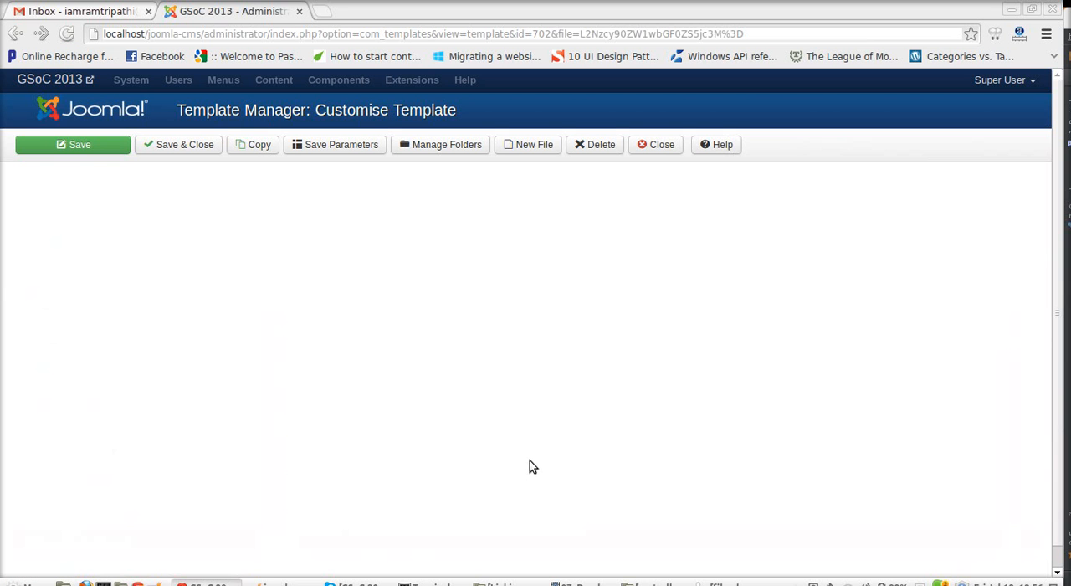
scroll(400, 347, down, 2)
scroll(400, 347, down, 4)
scroll(397, 361, up, 7)
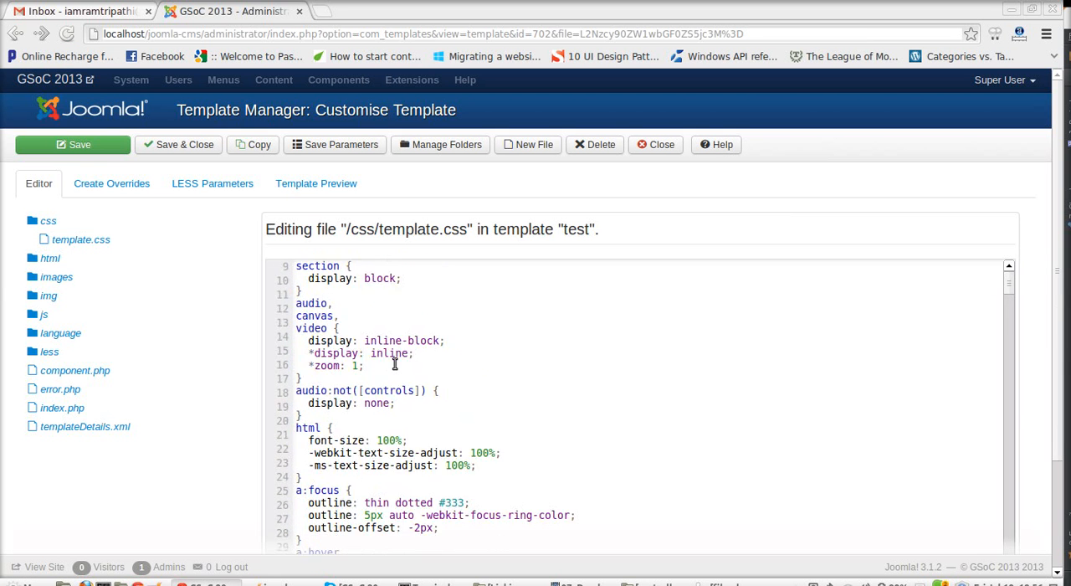
Step: Reopen less/template.less and delete its first ten lines, from the CSS Reset comment through the layouts.less import
click(52, 352)
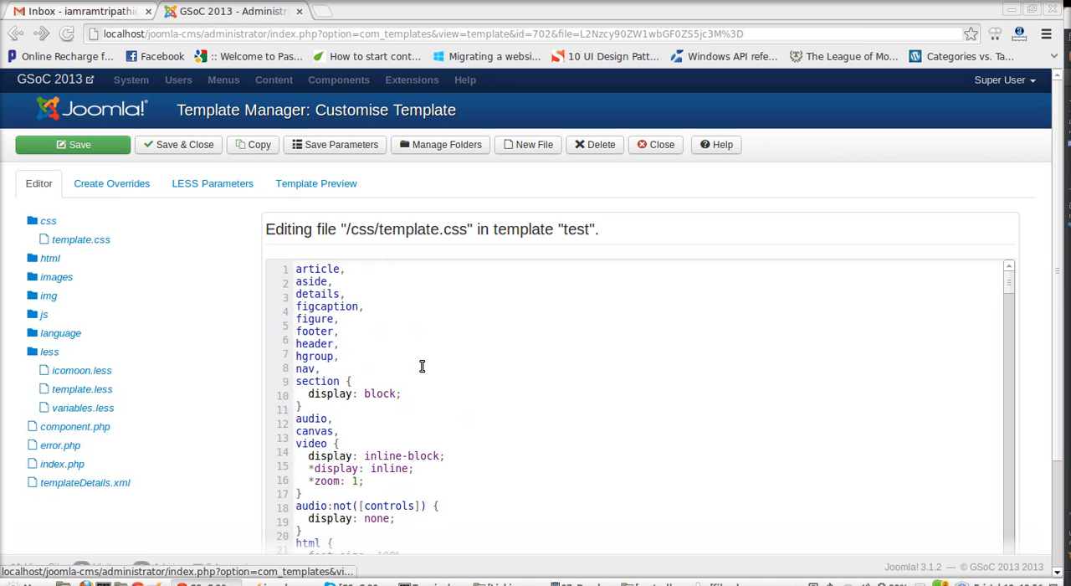
click(82, 389)
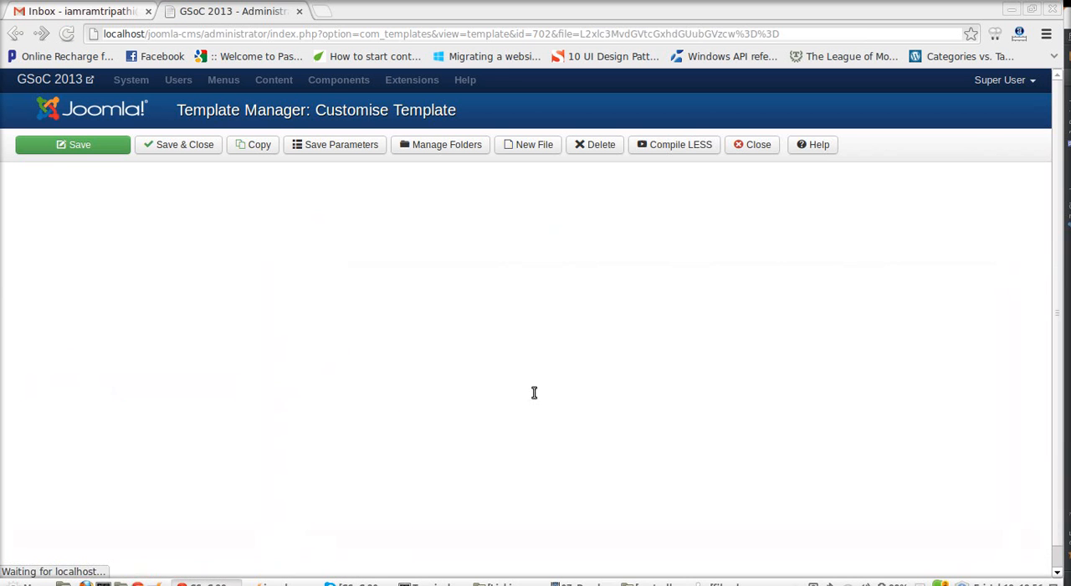
drag(603, 397, 295, 273)
key(ctrl+c)
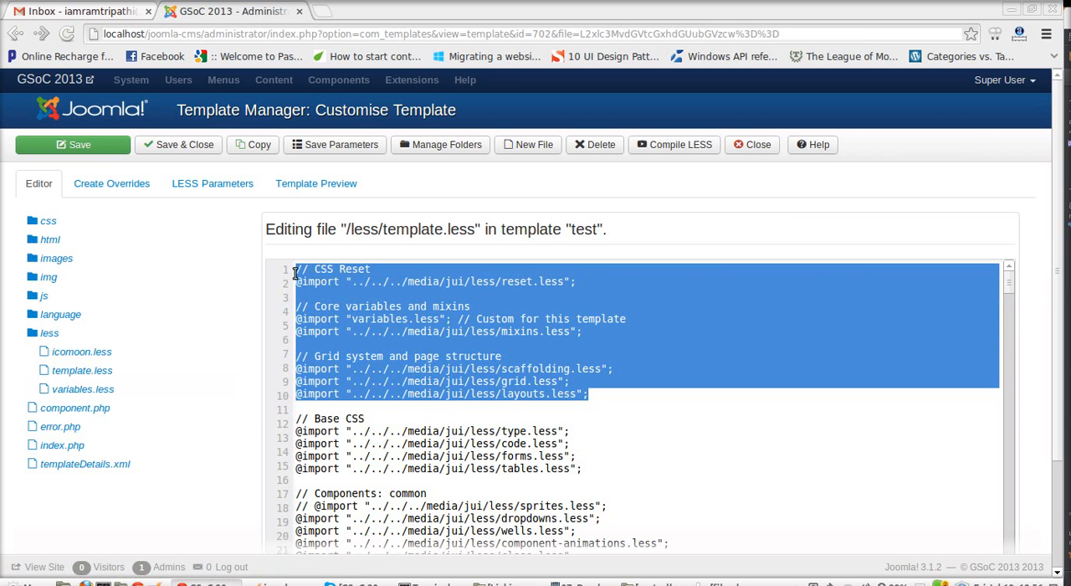
key(Delete)
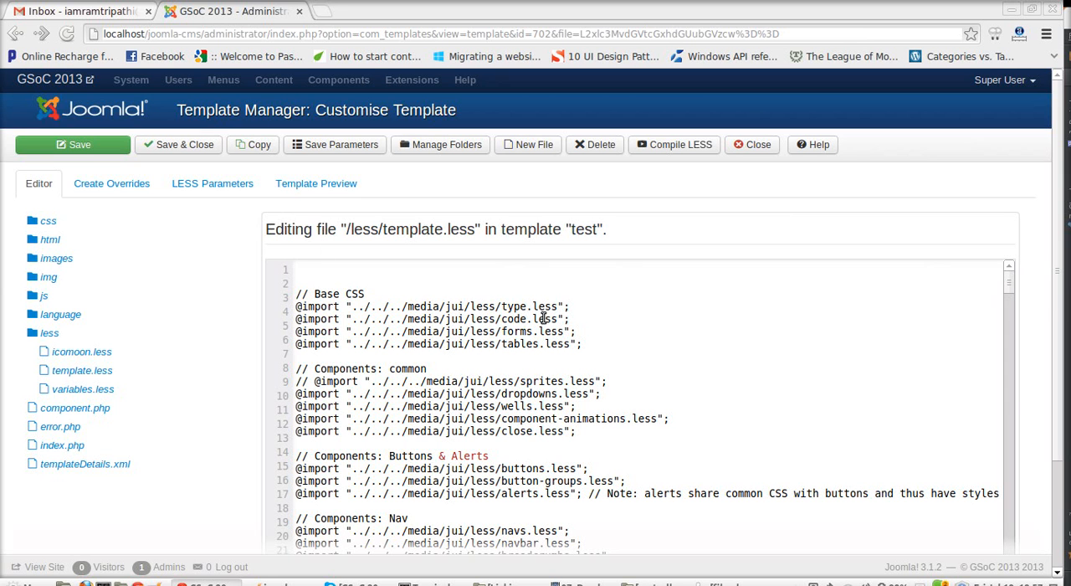
drag(558, 308, 242, 289)
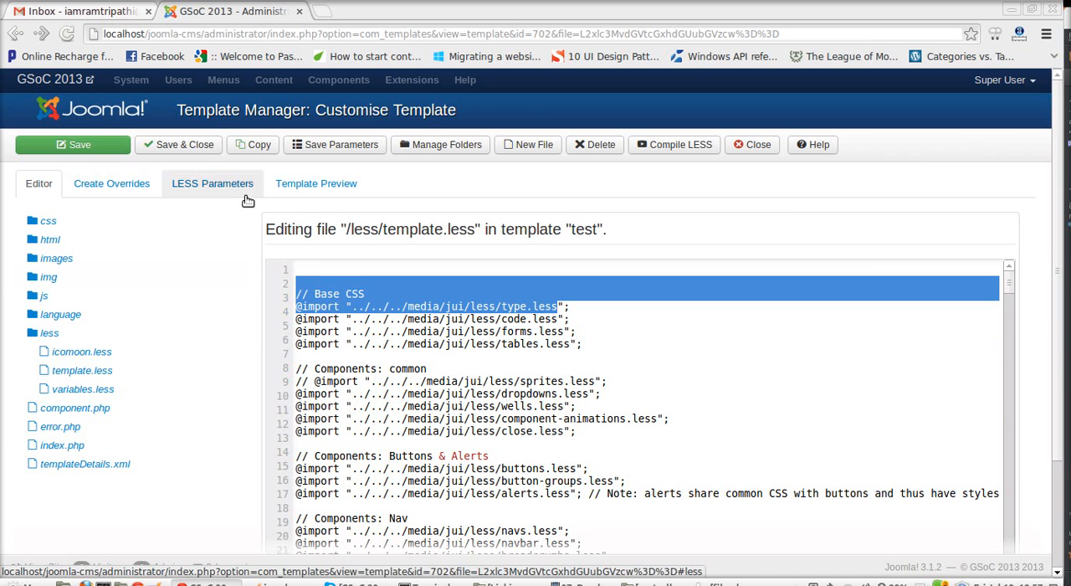
click(322, 268)
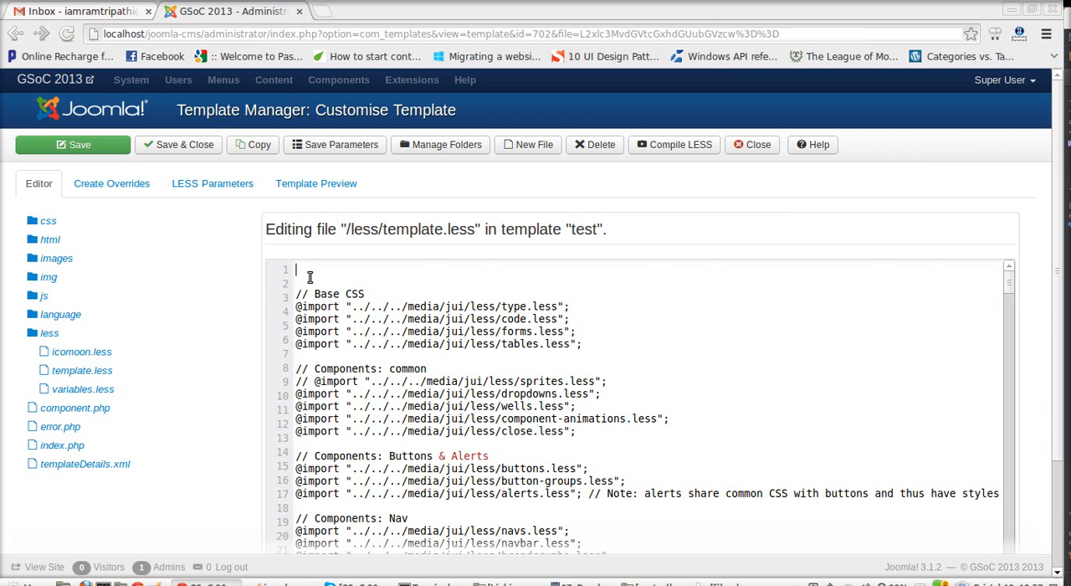
Step: Save template.less without its first ten lines and try to compile it
key(ctrl+v)
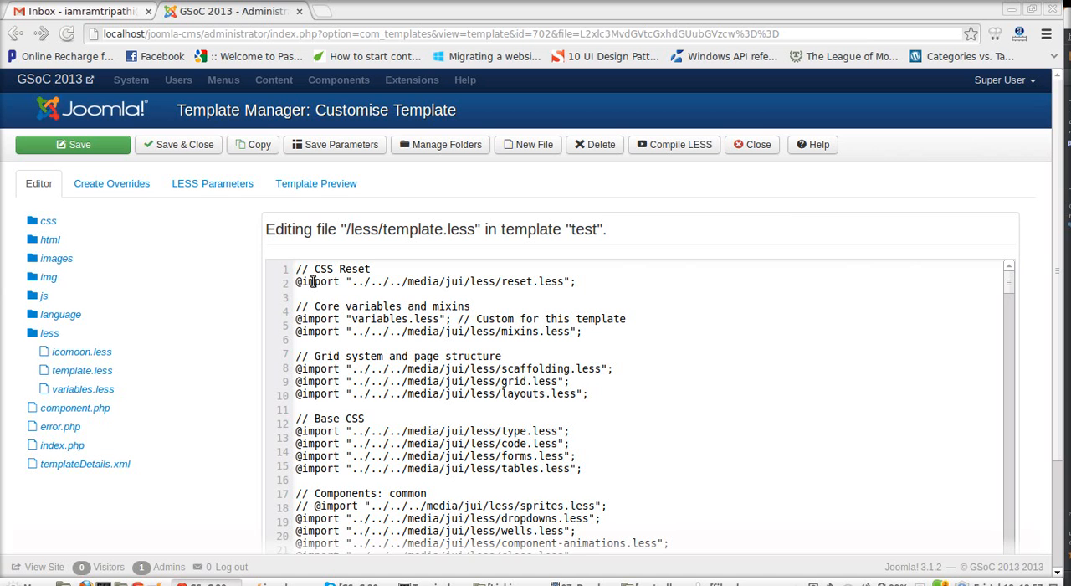
key(ctrl+z)
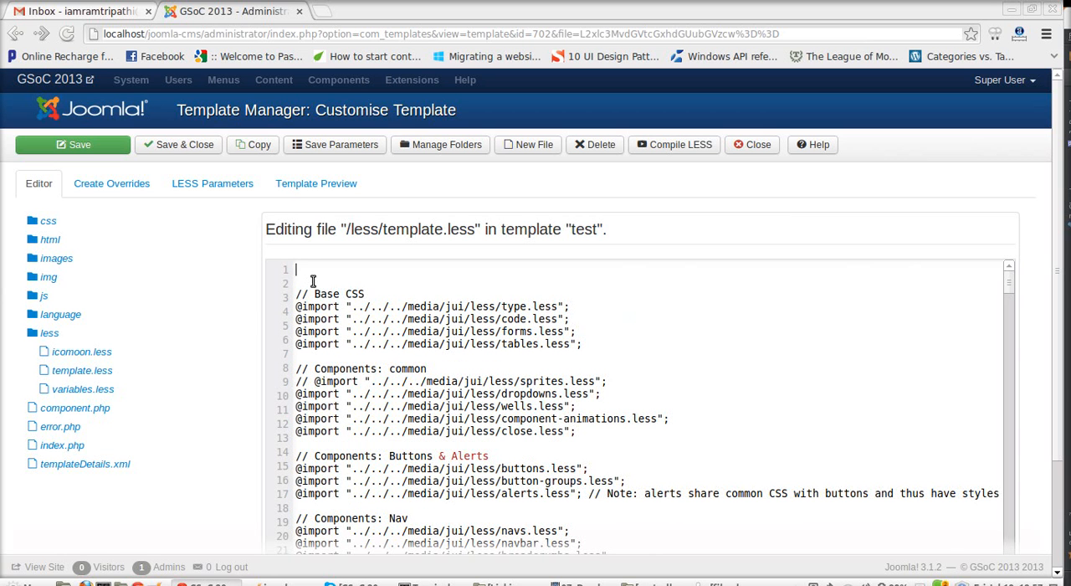
click(74, 145)
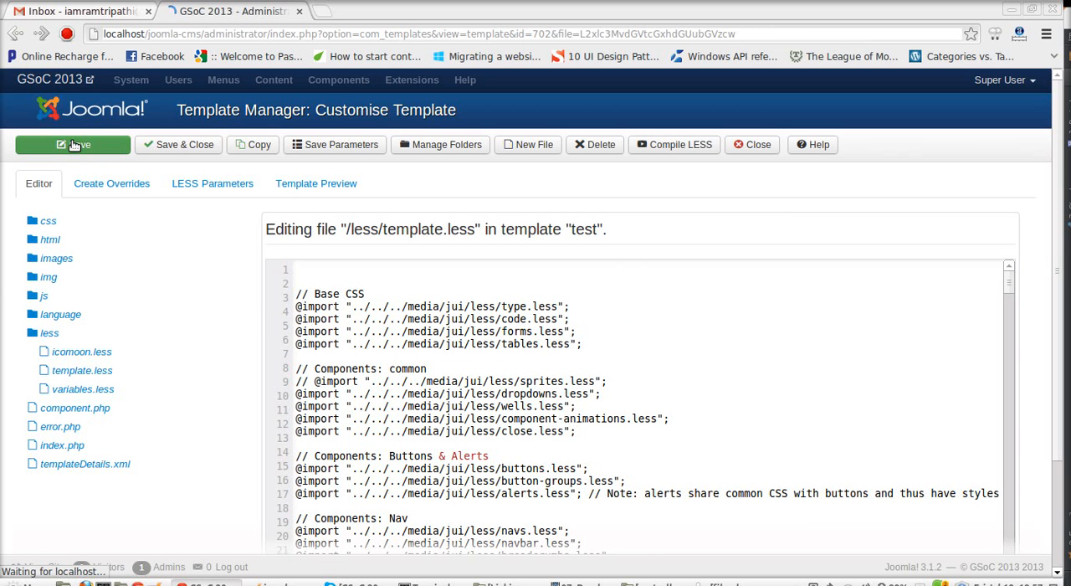
click(662, 147)
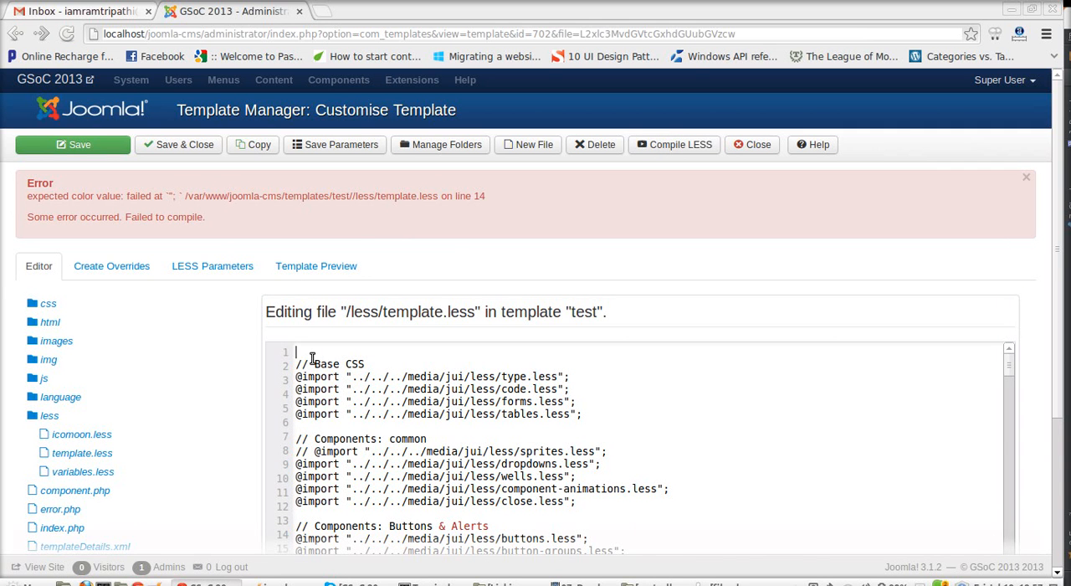
Step: Restore the removed ten lines at the start of template.less, save the file and compile the LESS
key(ctrl+v)
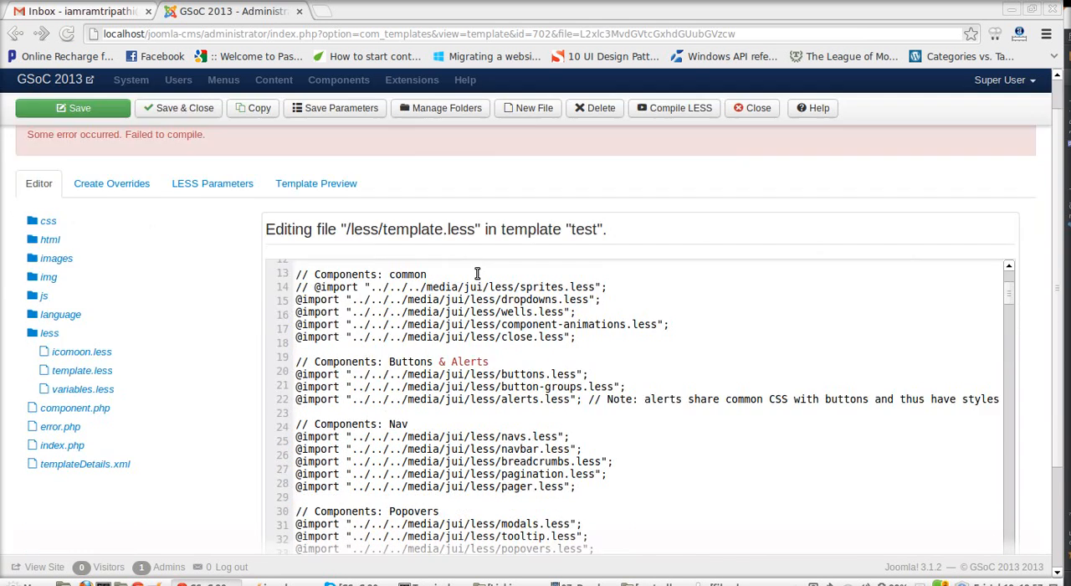
click(189, 144)
click(674, 148)
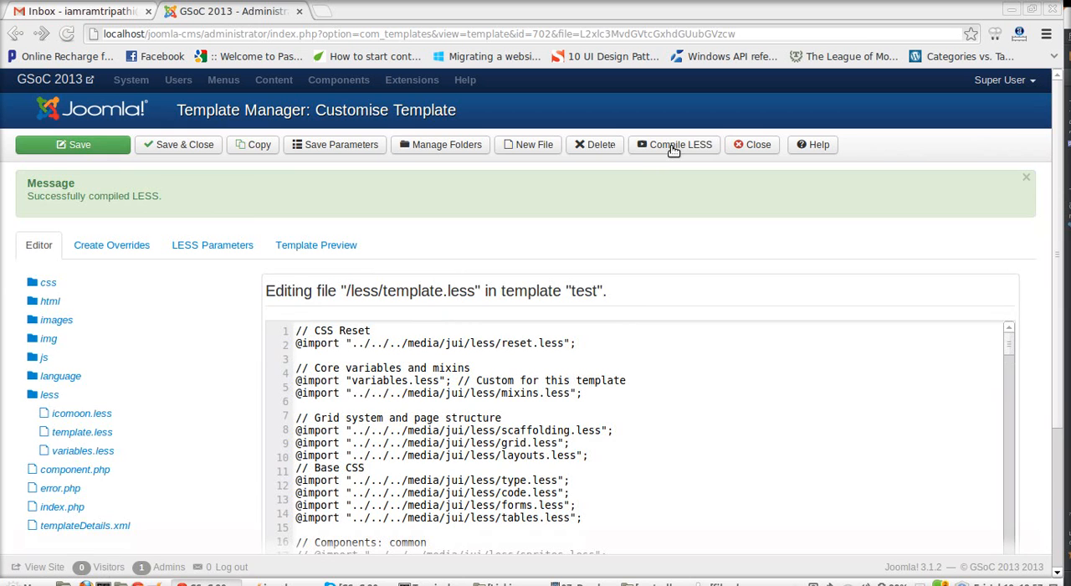
drag(125, 181, 16, 163)
click(36, 201)
scroll(113, 300, down, 3)
scroll(96, 313, up, 3)
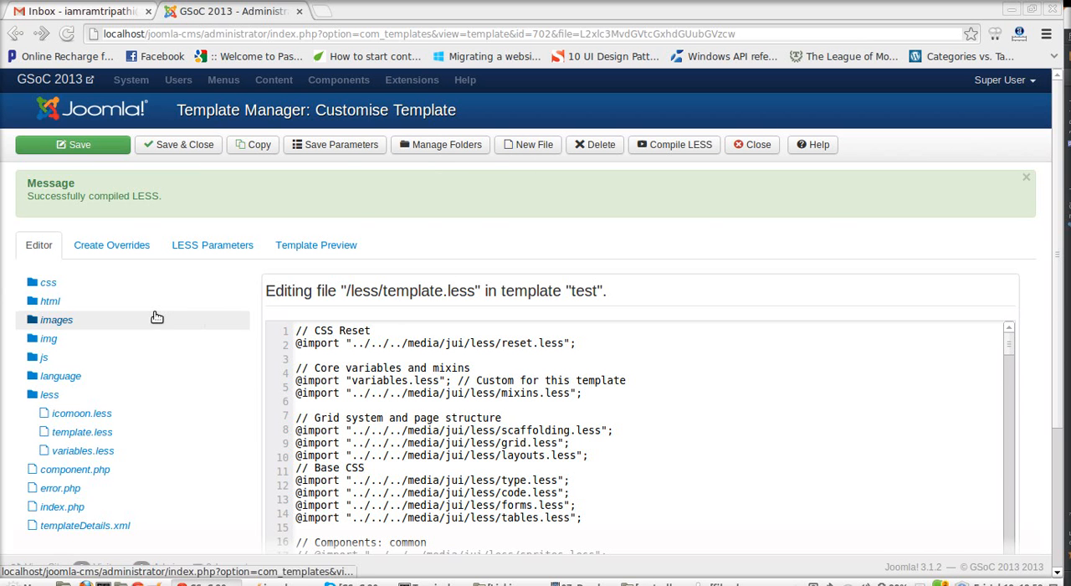
Step: Create a folder named test inside html/com_content and expand the file tree down to com_content
click(444, 144)
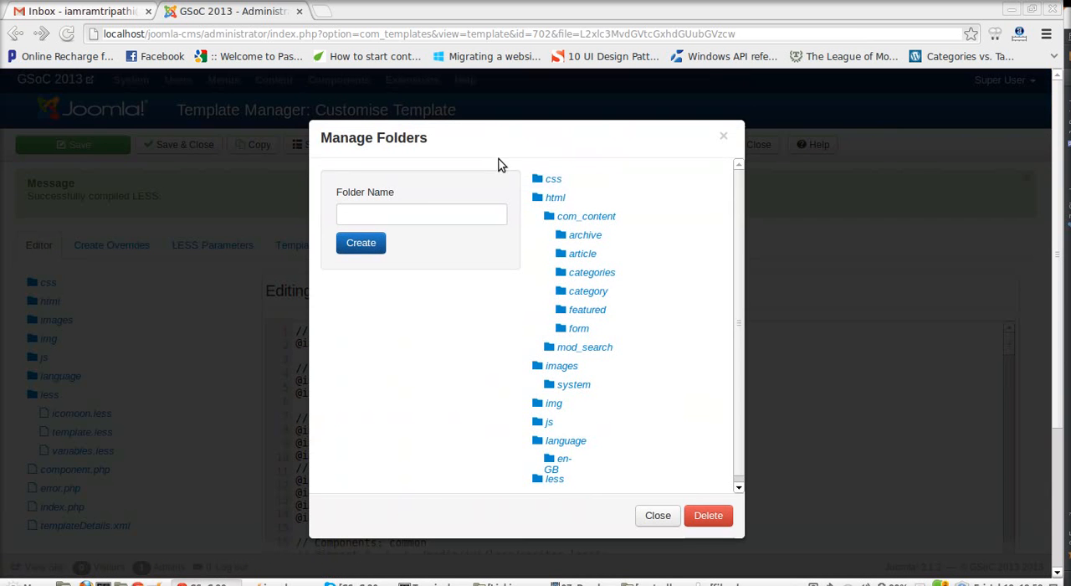
click(624, 227)
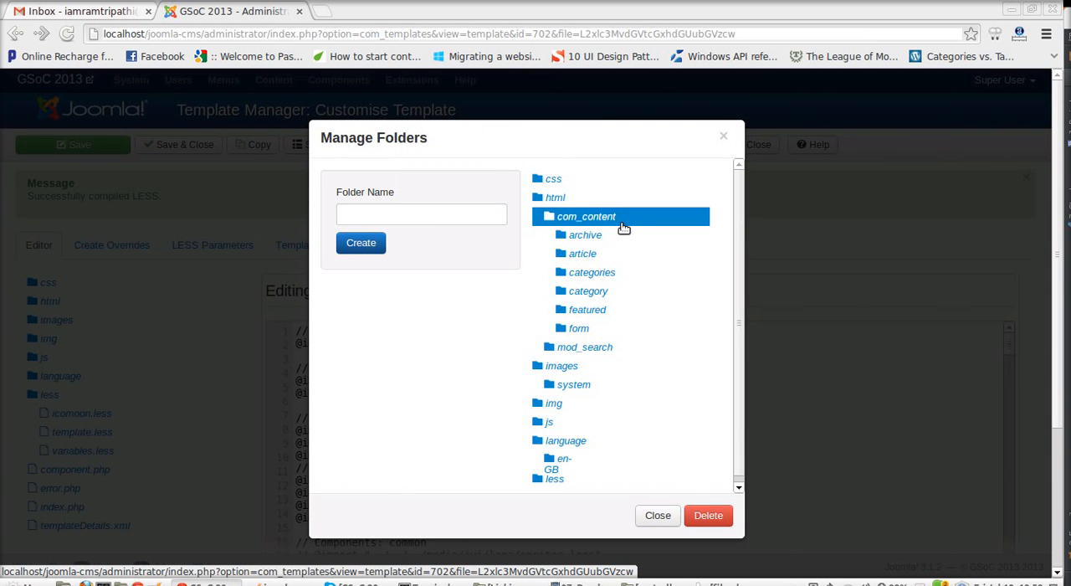
click(468, 211)
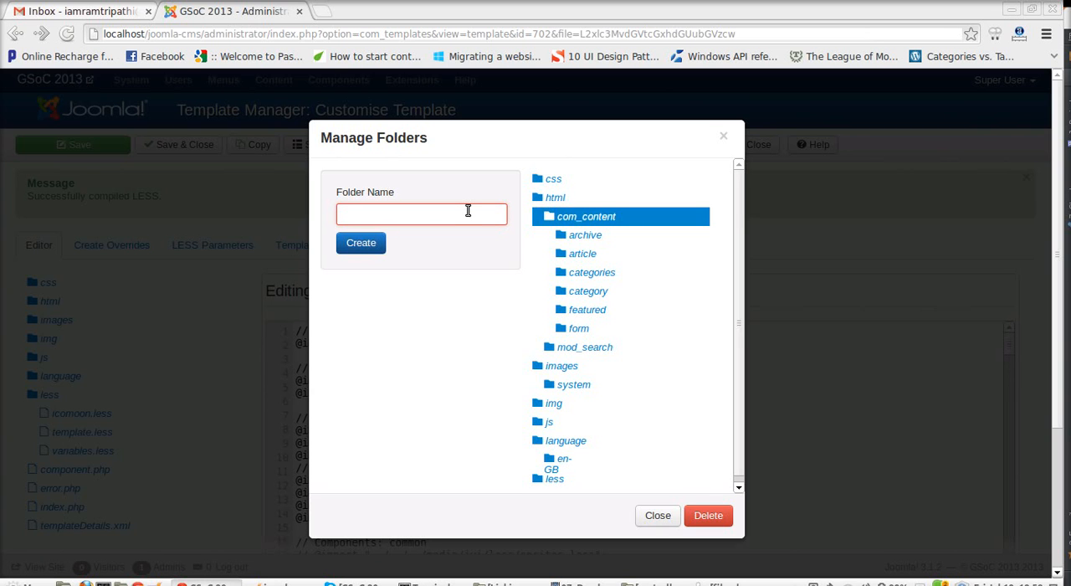
text(test)
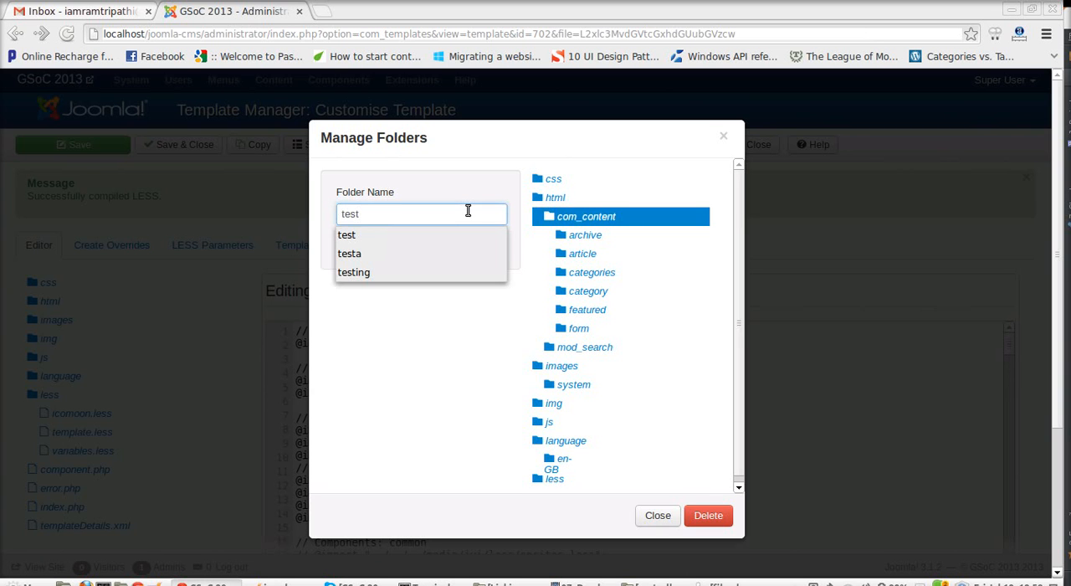
click(442, 335)
click(361, 246)
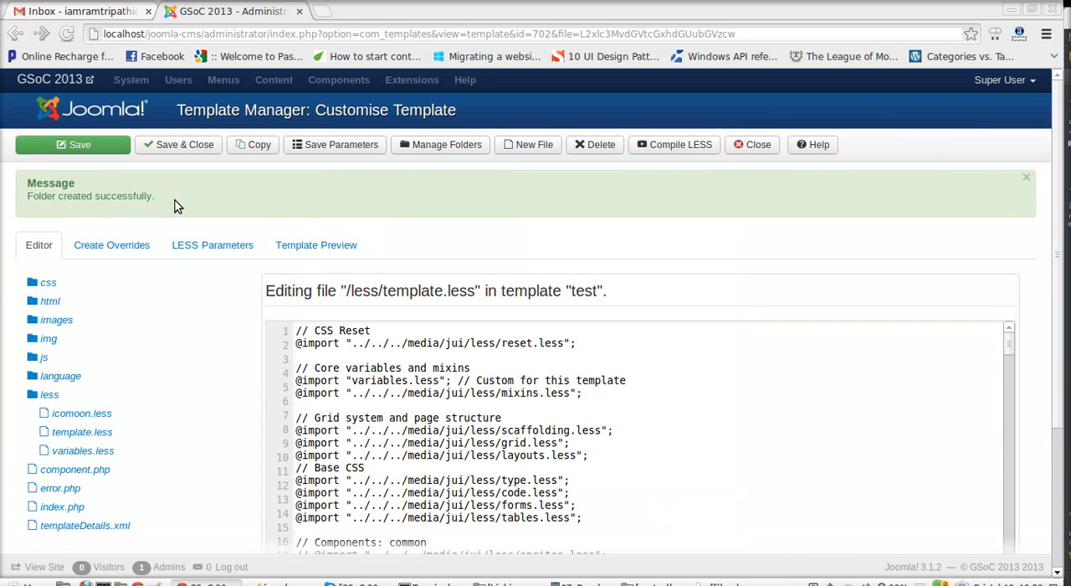
click(82, 303)
click(81, 320)
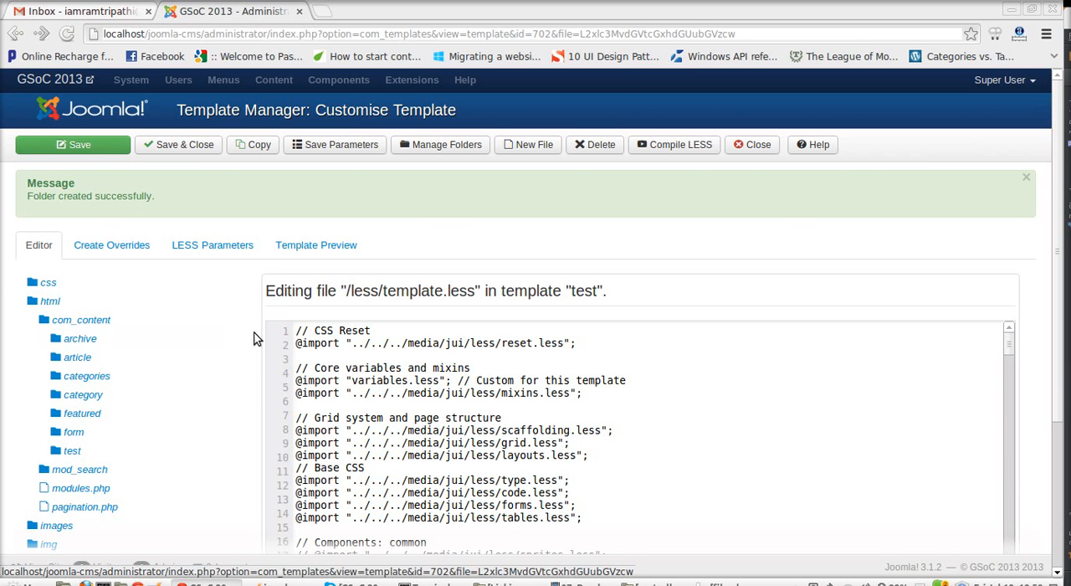
Step: Set up a new css file named test with html/com_content/test as its destination folder
click(528, 146)
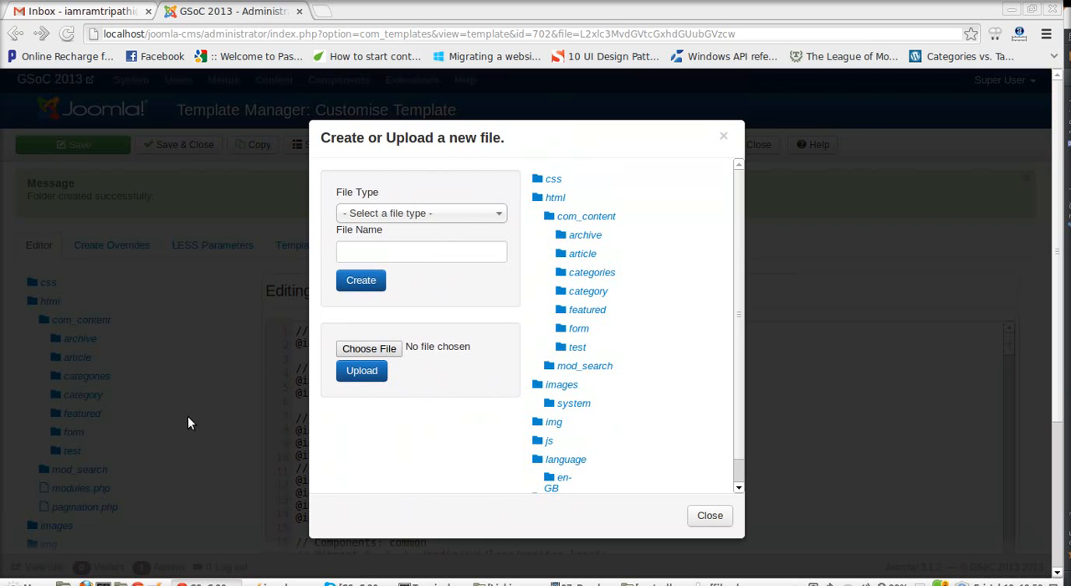
click(437, 213)
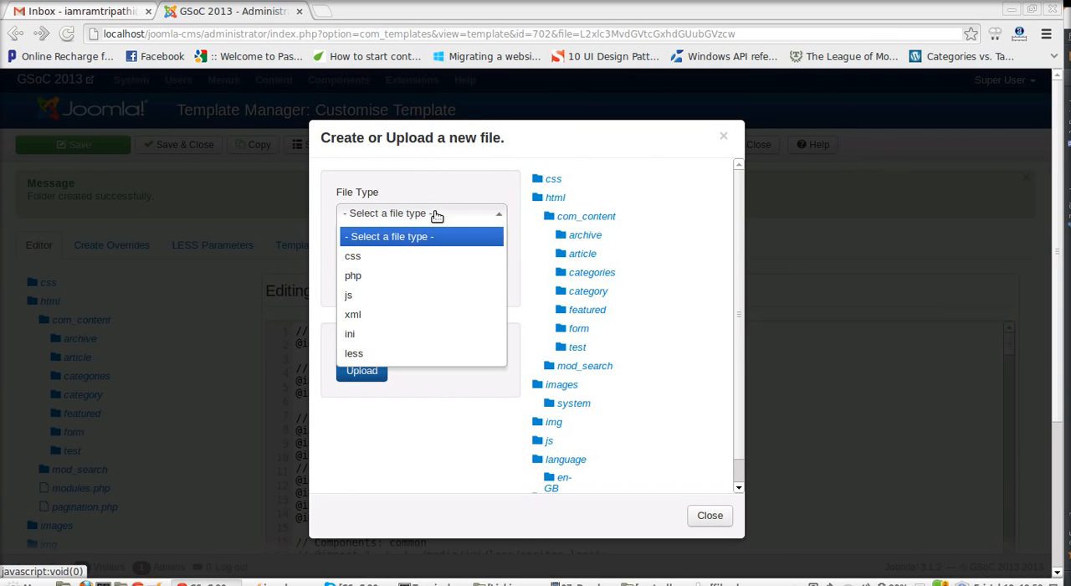
click(407, 256)
click(392, 258)
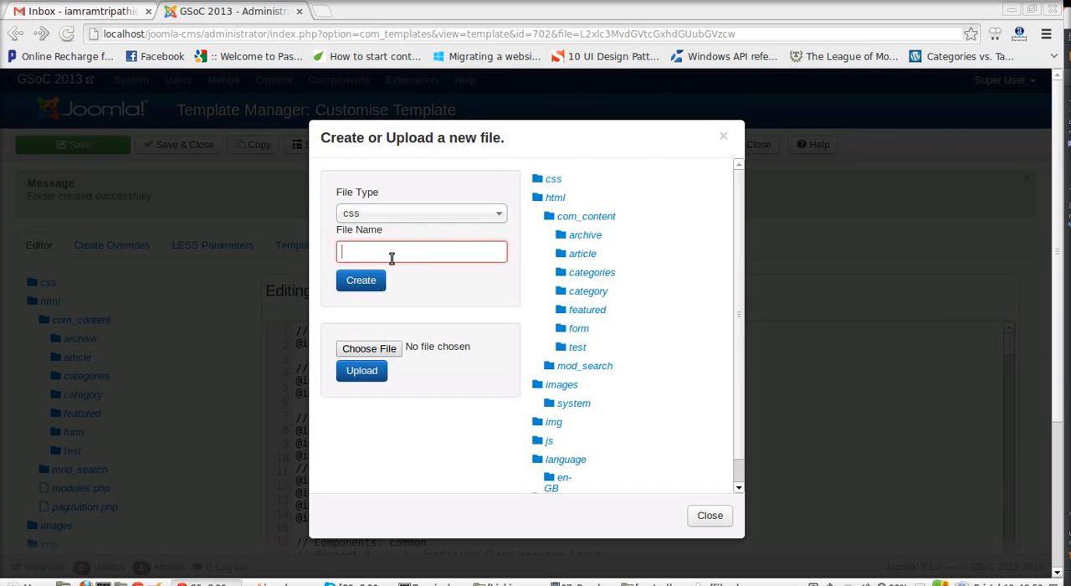
text(test)
click(427, 436)
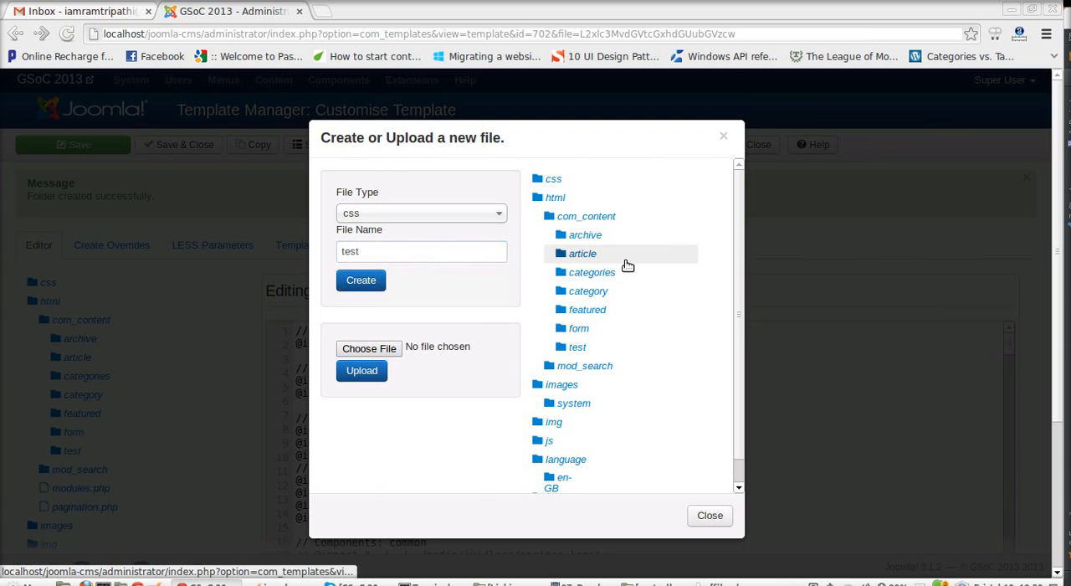
click(560, 350)
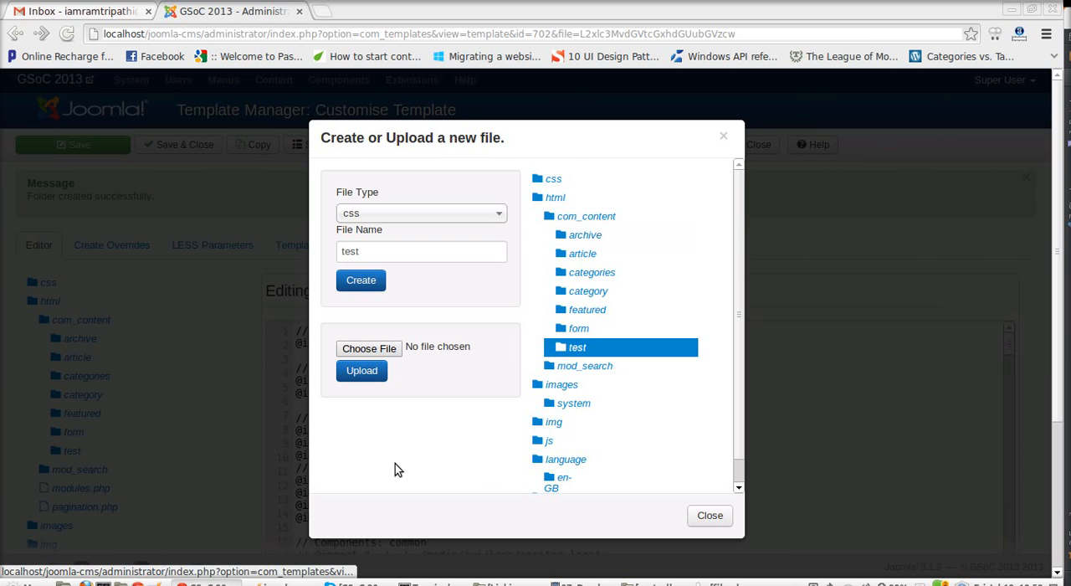
Step: Try other destination folders, reselect html/com_content/test and create the css file there
scroll(593, 331, down, 5)
scroll(596, 335, up, 5)
click(596, 236)
click(594, 366)
click(585, 235)
click(579, 347)
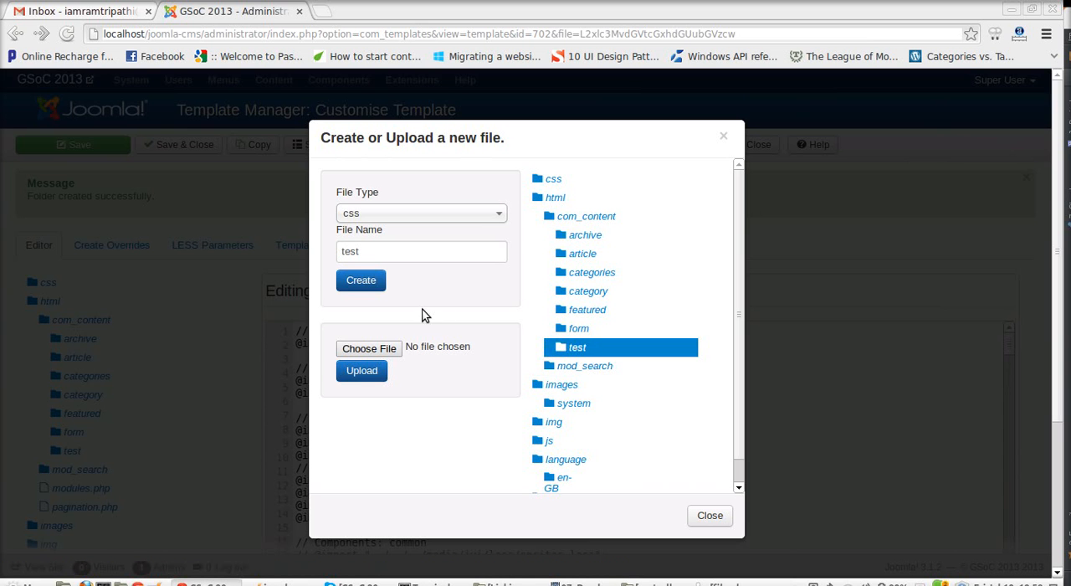
click(358, 285)
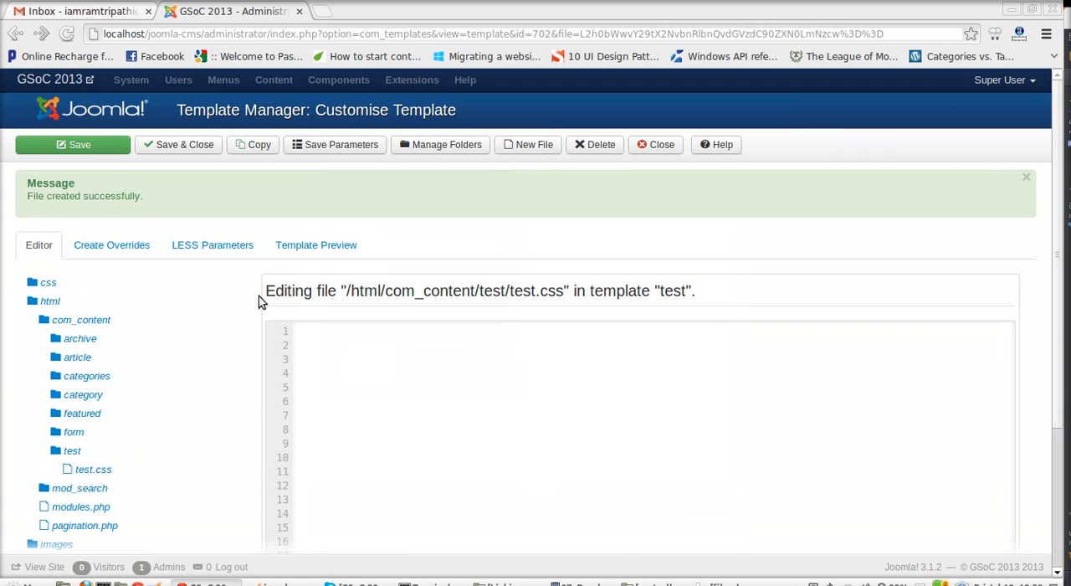
Step: Try writing a universal (*) rule with margin: 0px and a padding declaration in test.css, and clear the editor
scroll(611, 377, down, 1)
scroll(611, 378, down, 3)
scroll(553, 378, up, 5)
click(300, 382)
text(rgin: 0px)
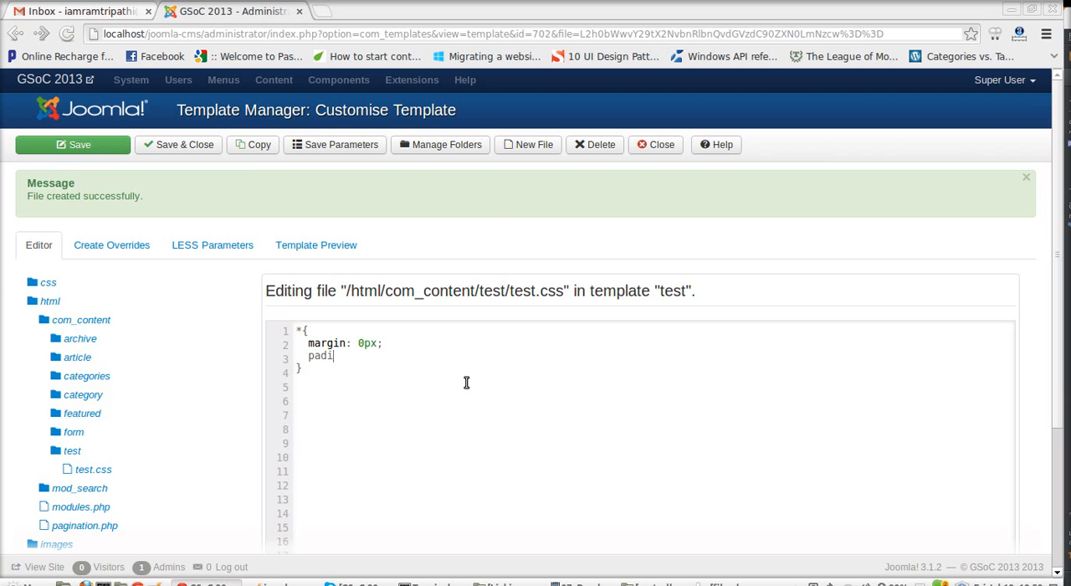
text(:)
drag(305, 368, 291, 335)
click(416, 352)
key(ctrl+a)
key(BackSpace)
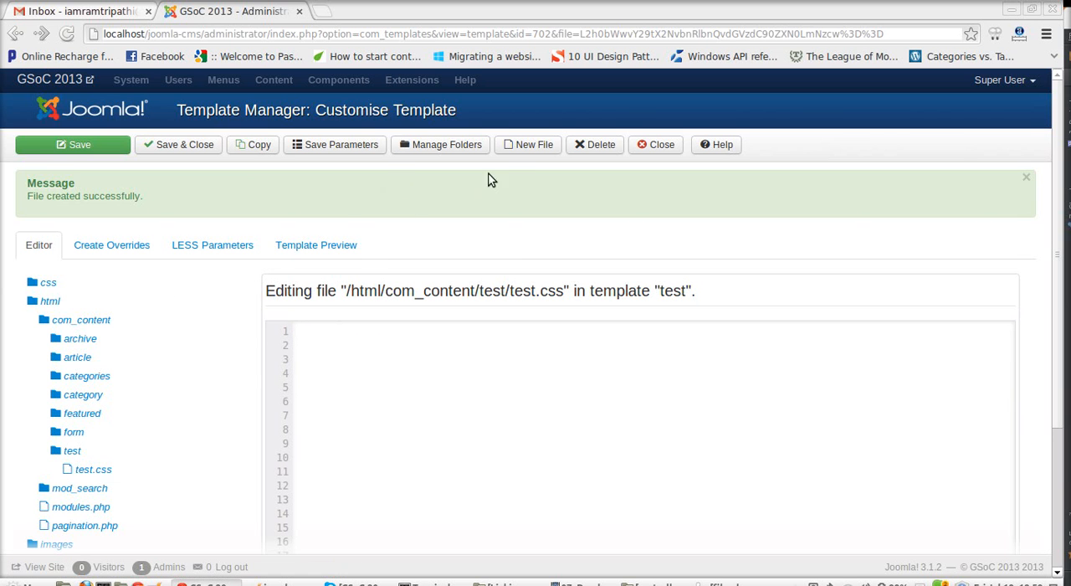
Step: Create a php file named test in the html/com_content/test folder
click(524, 149)
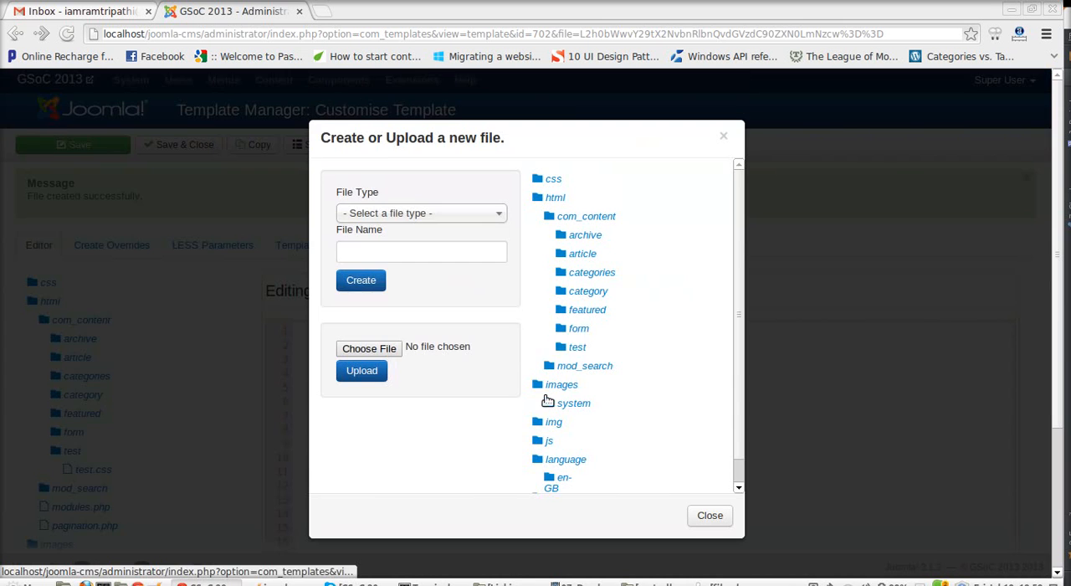
click(597, 346)
click(411, 215)
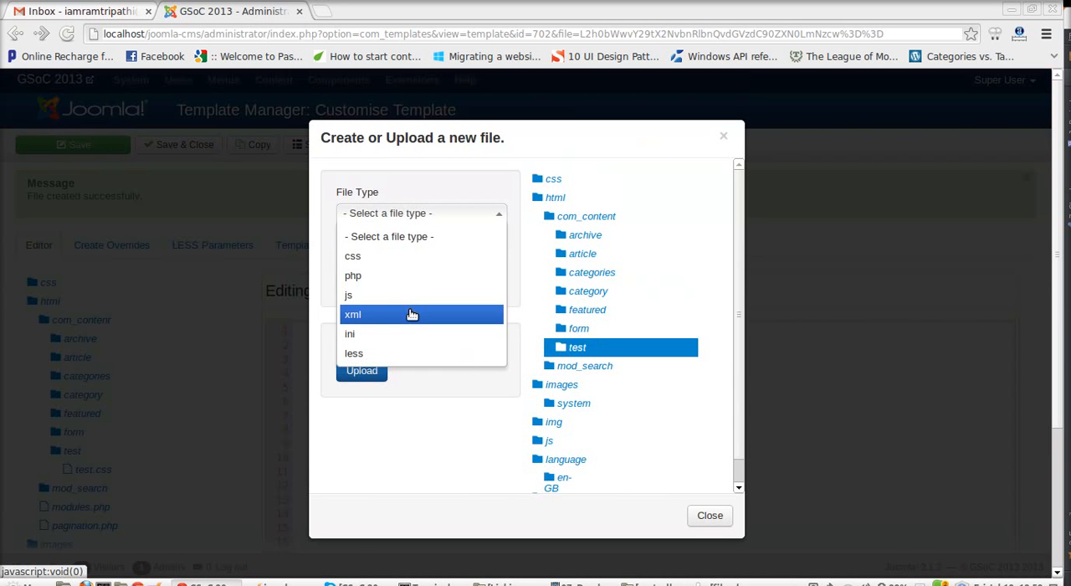
click(408, 275)
click(389, 254)
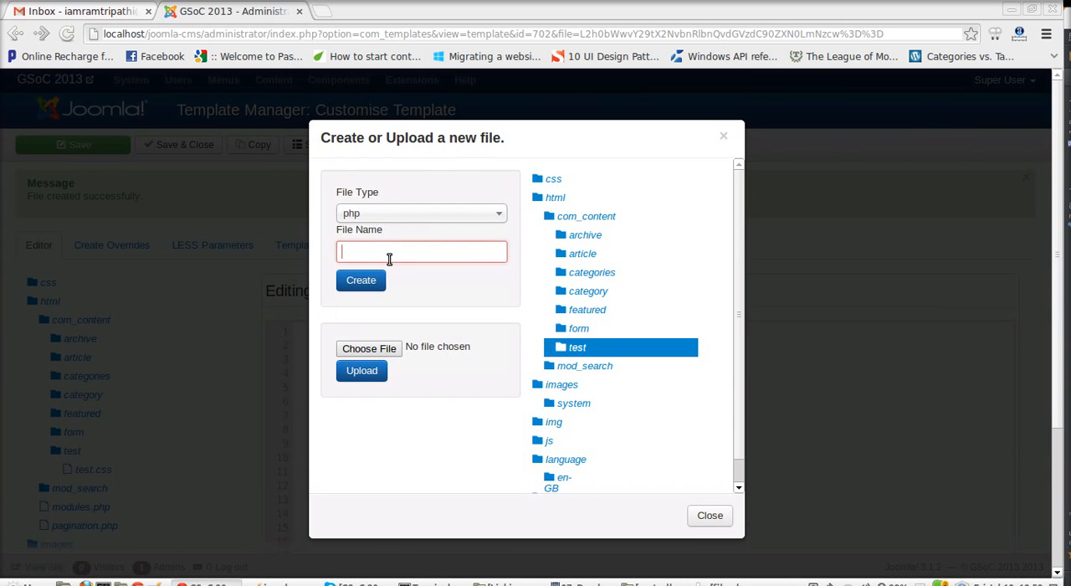
text(test)
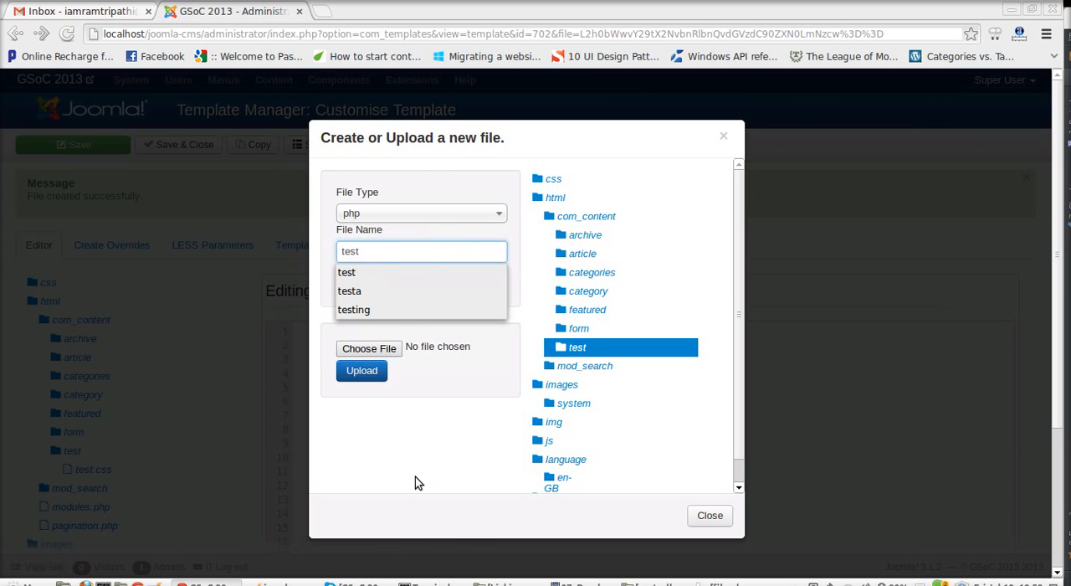
click(391, 337)
click(357, 288)
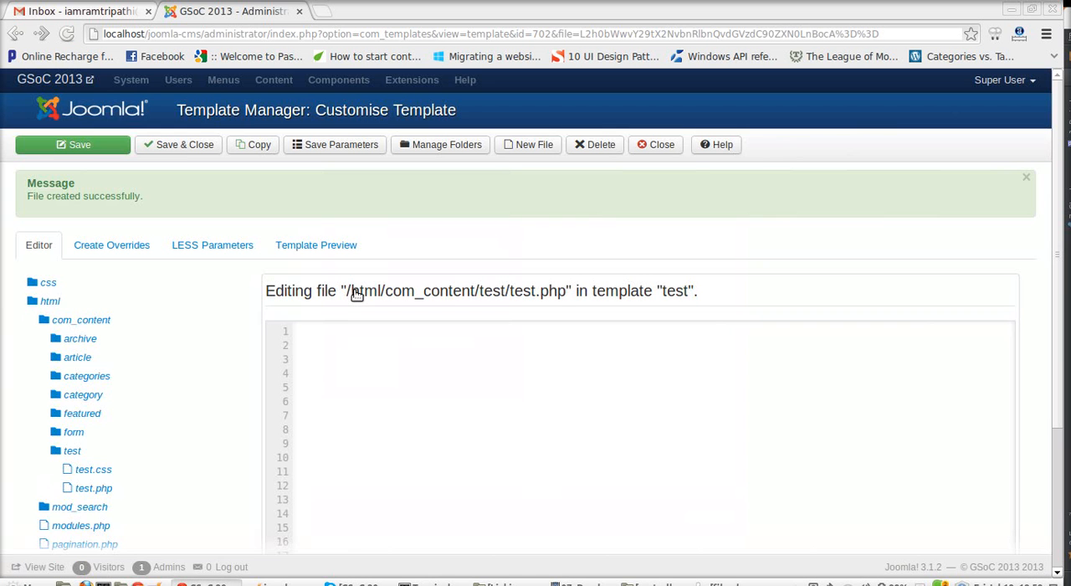
Step: Write a PHP block in test.php that assigns a person's full name to $variable, and save the file
double_click(567, 292)
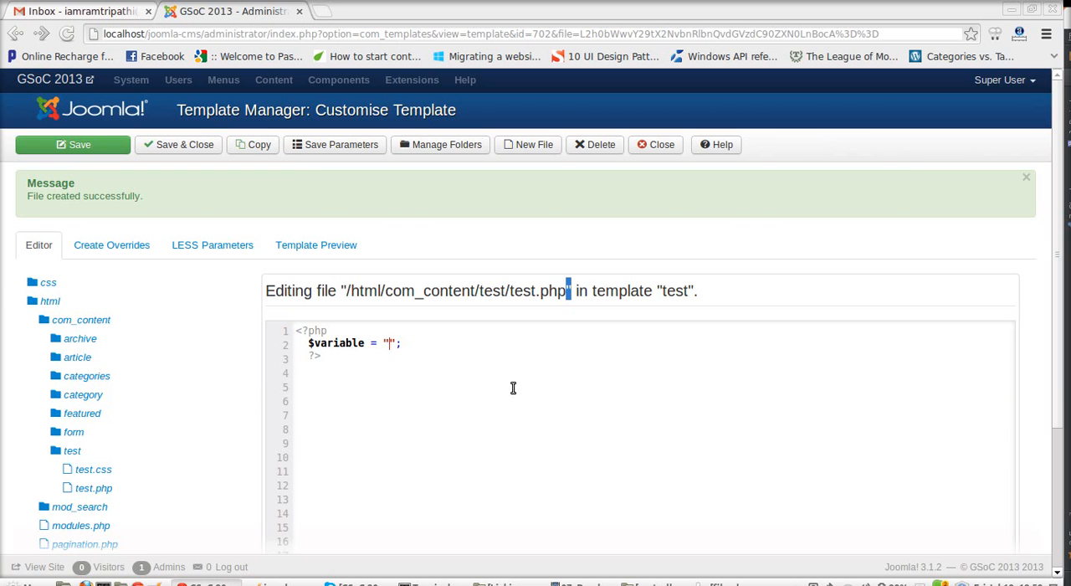
text(m tripathi)
click(116, 146)
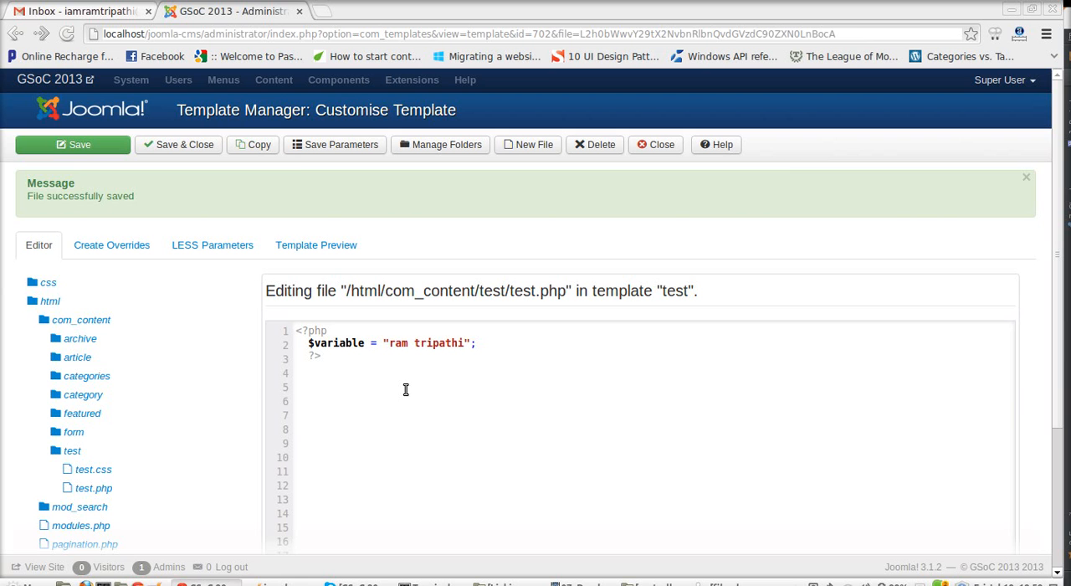
Step: Try to upload the local file index.html to the template
click(529, 146)
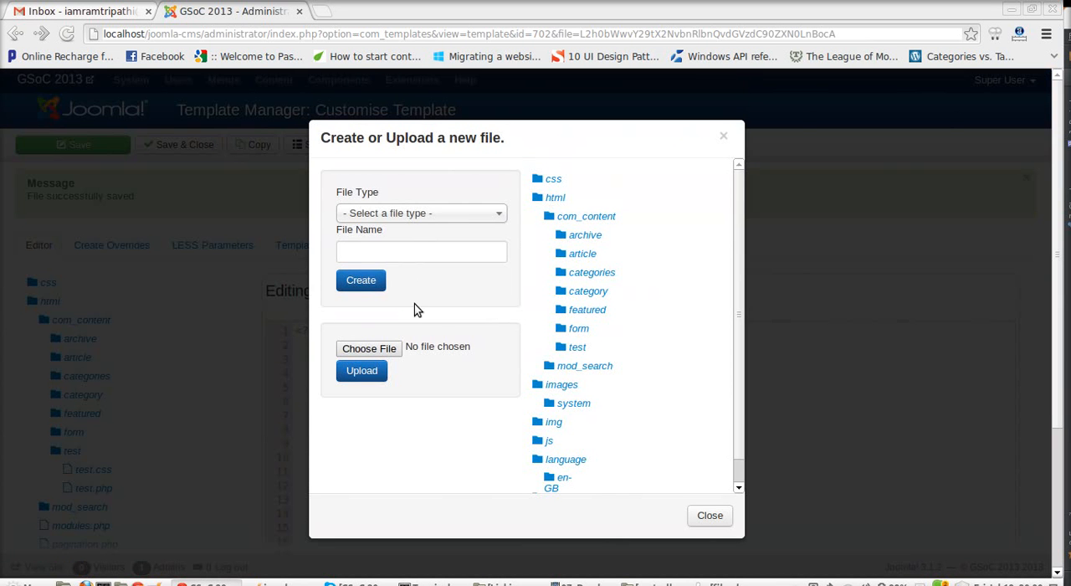
click(393, 352)
double_click(454, 224)
click(376, 372)
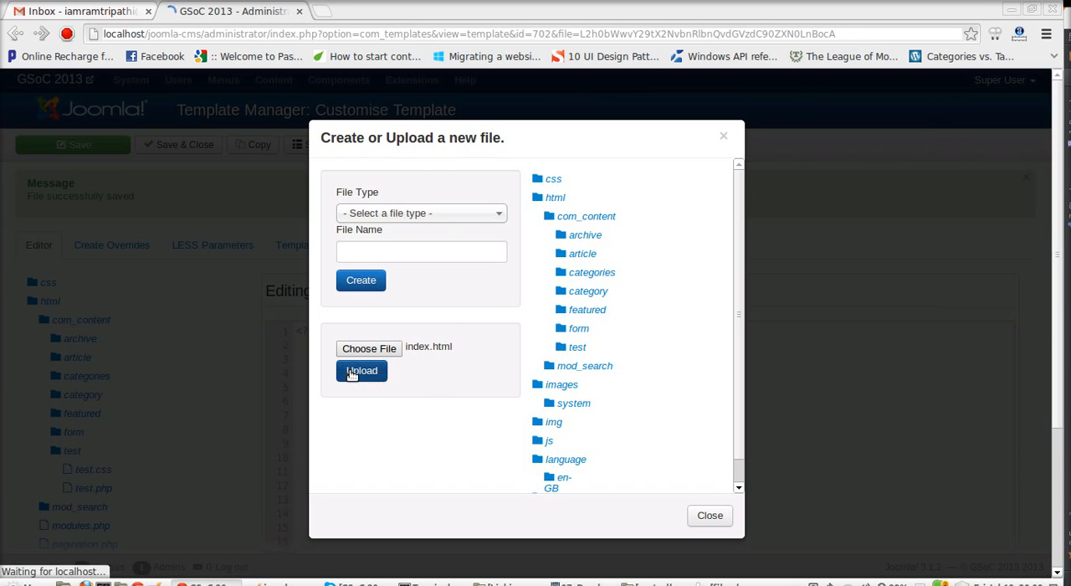
drag(186, 208, 25, 180)
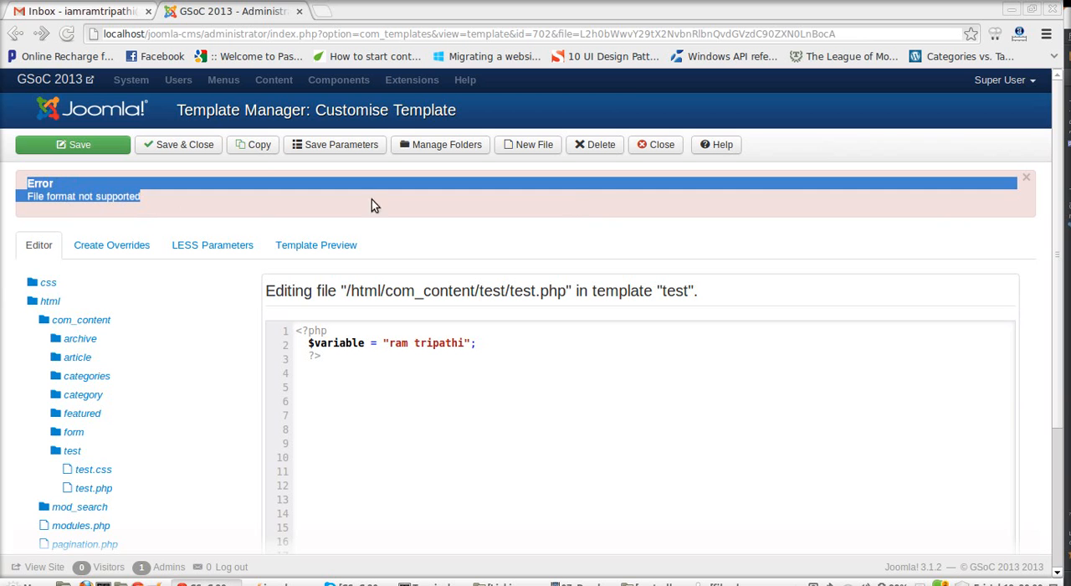
click(167, 196)
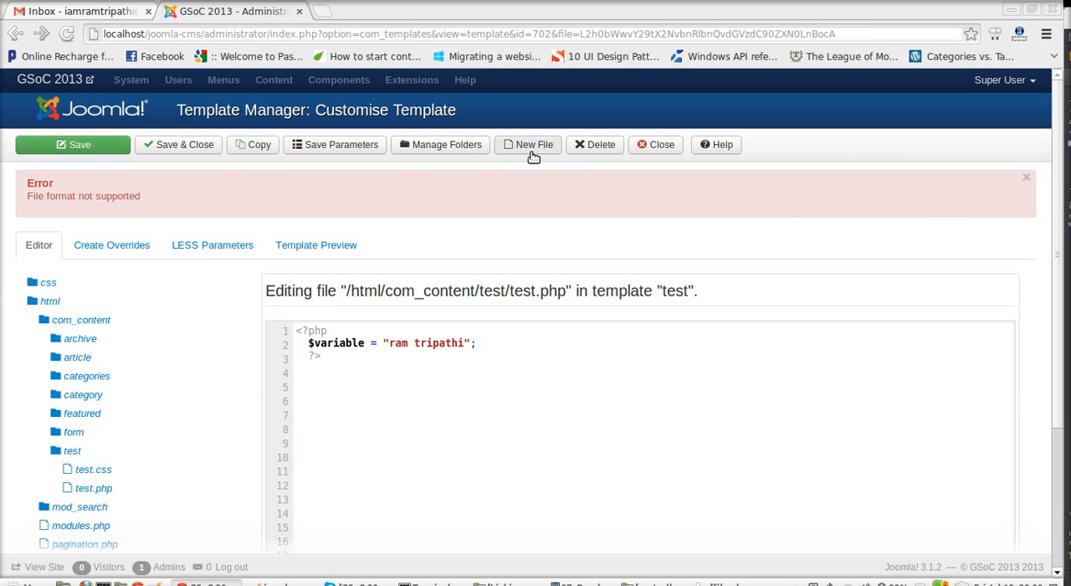
scroll(175, 316, down, 3)
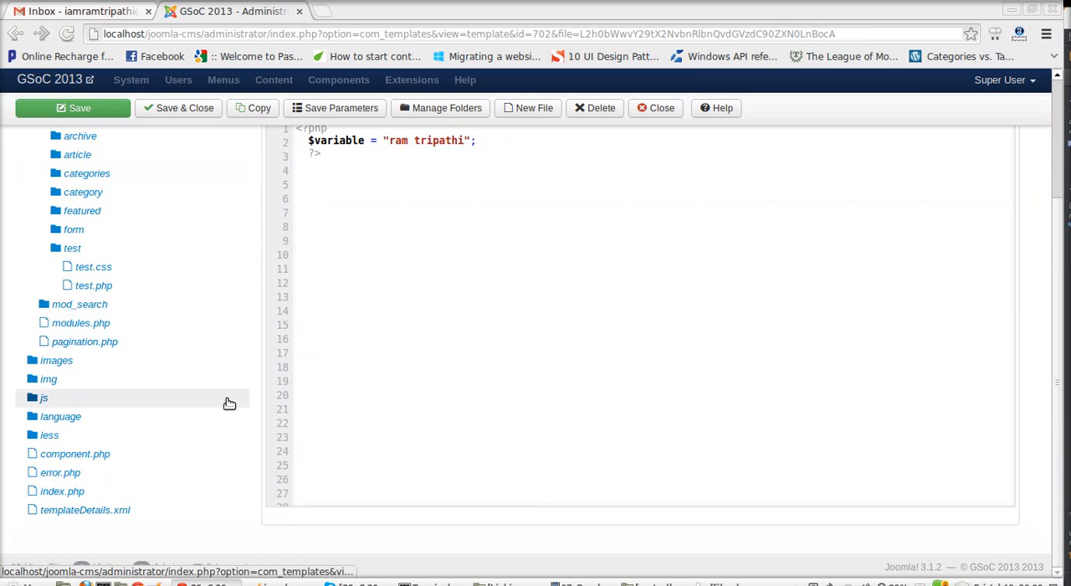
scroll(196, 366, up, 3)
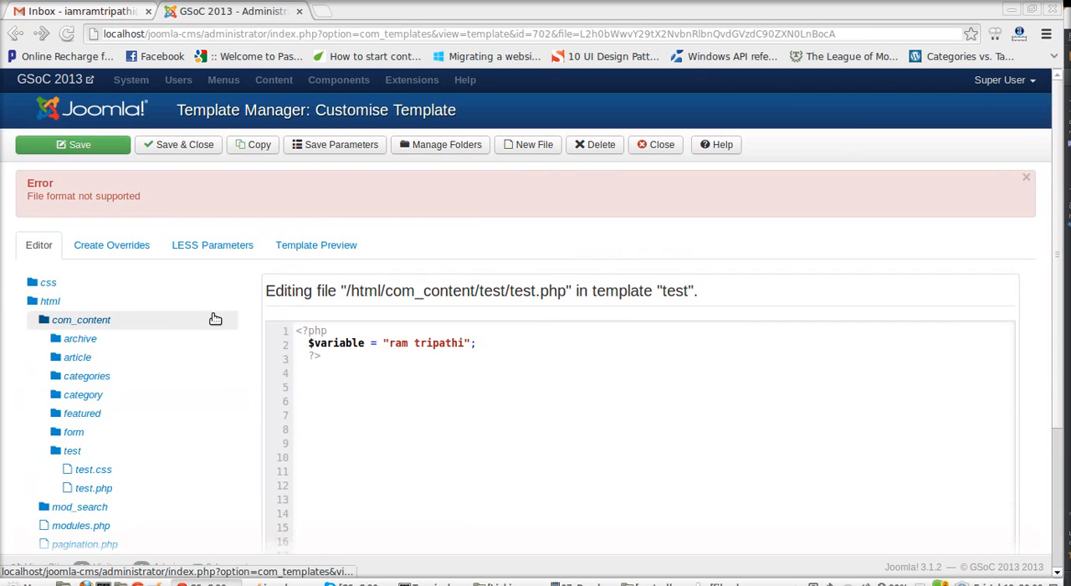
Step: Upload the local file folder.ini into the template's html/com_content/test folder
click(526, 148)
click(360, 351)
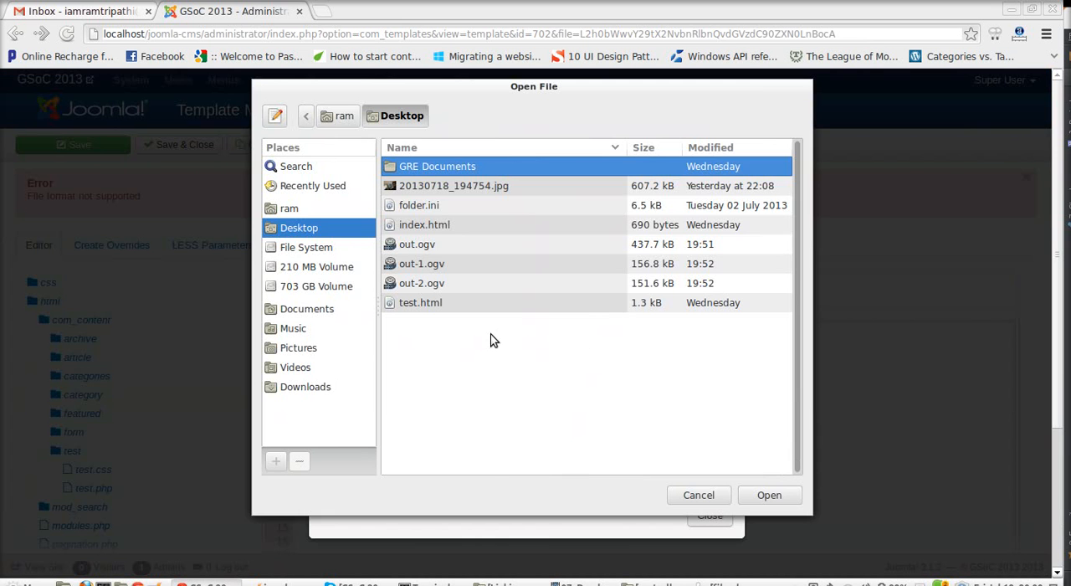
double_click(438, 209)
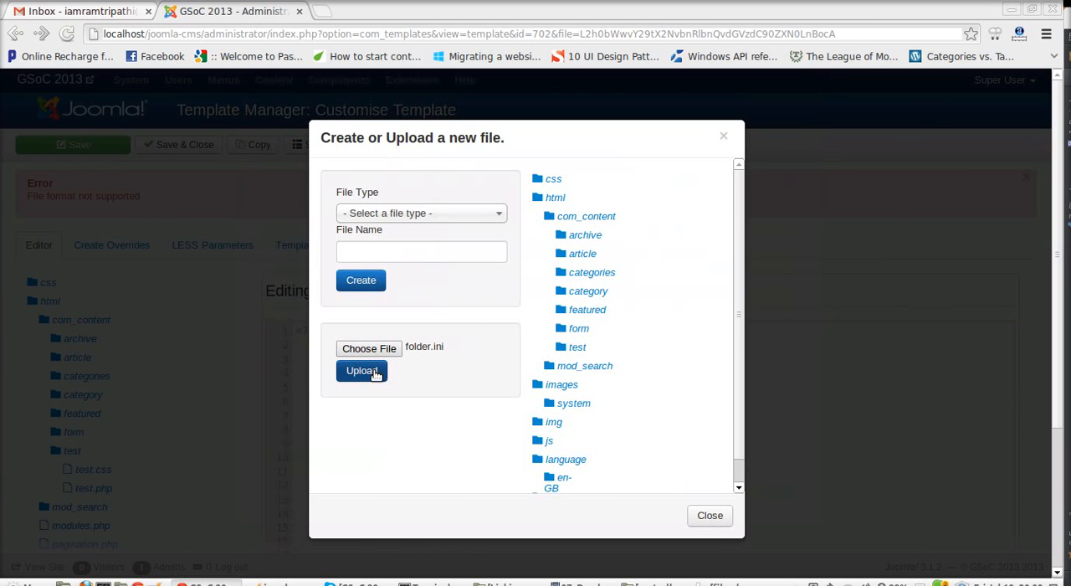
click(577, 348)
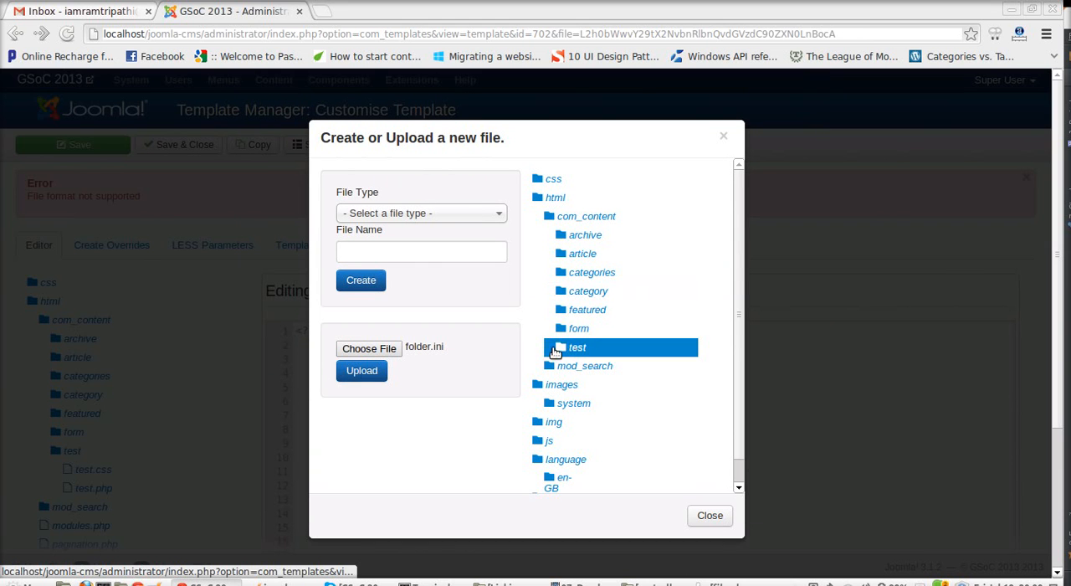
click(361, 371)
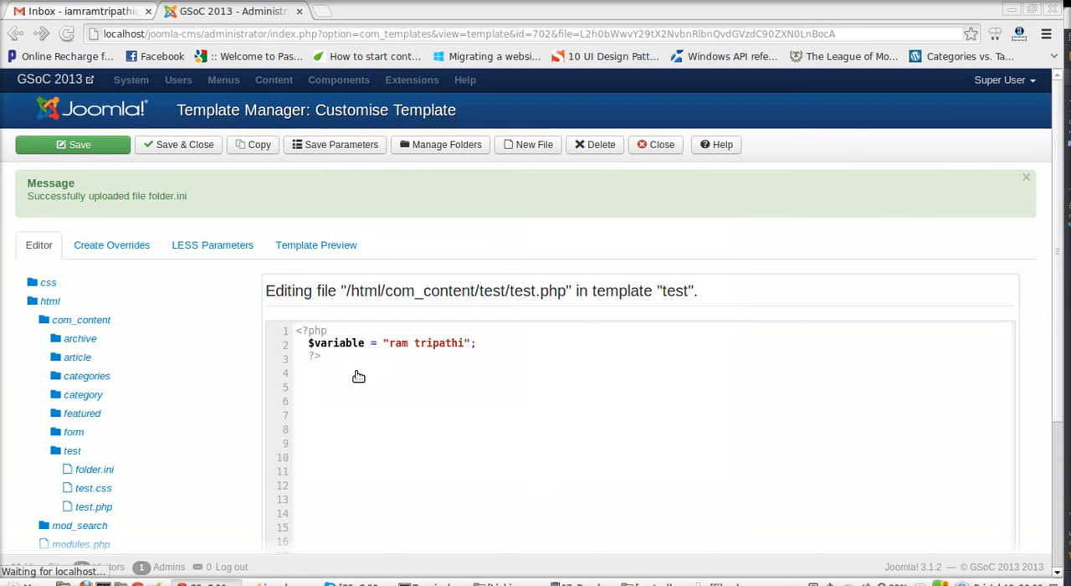
Step: Open folder.ini from the html/com_content/test folder and examine its code and the heading with its file path
scroll(269, 315, down, 3)
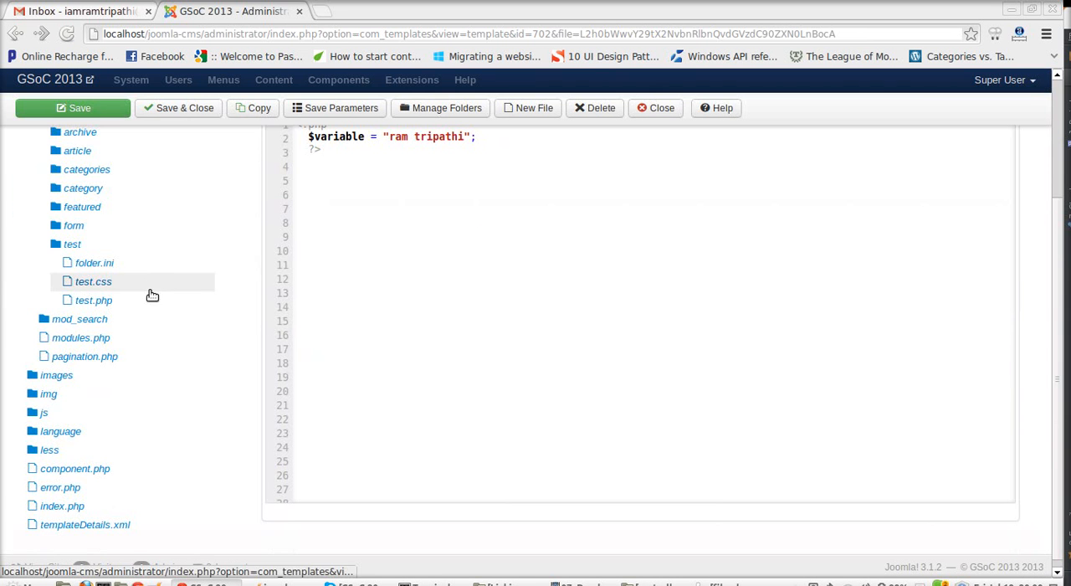
click(138, 268)
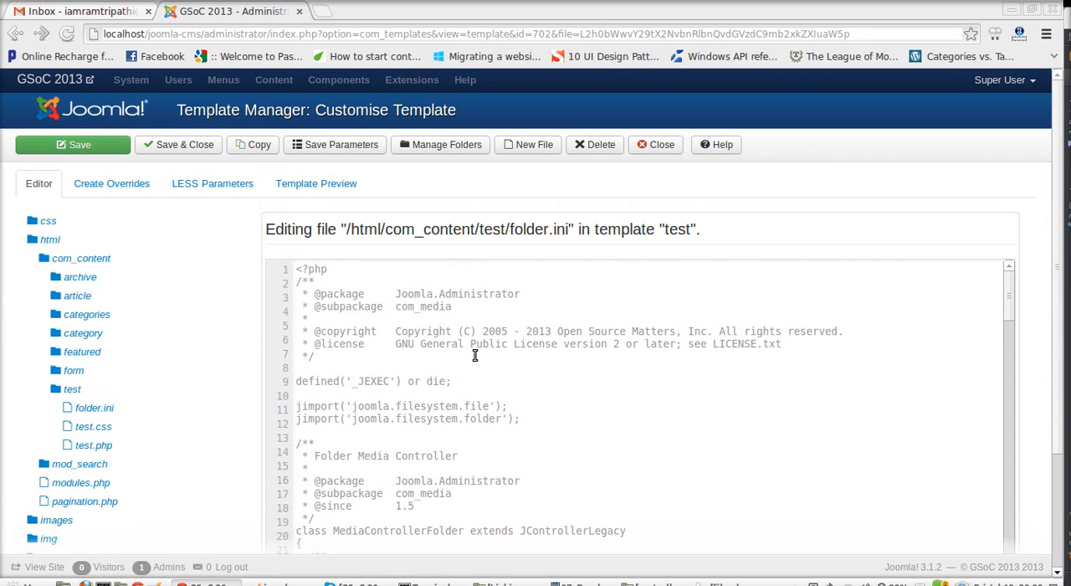
scroll(522, 304, down, 7)
drag(581, 369, 403, 306)
scroll(619, 373, down, 4)
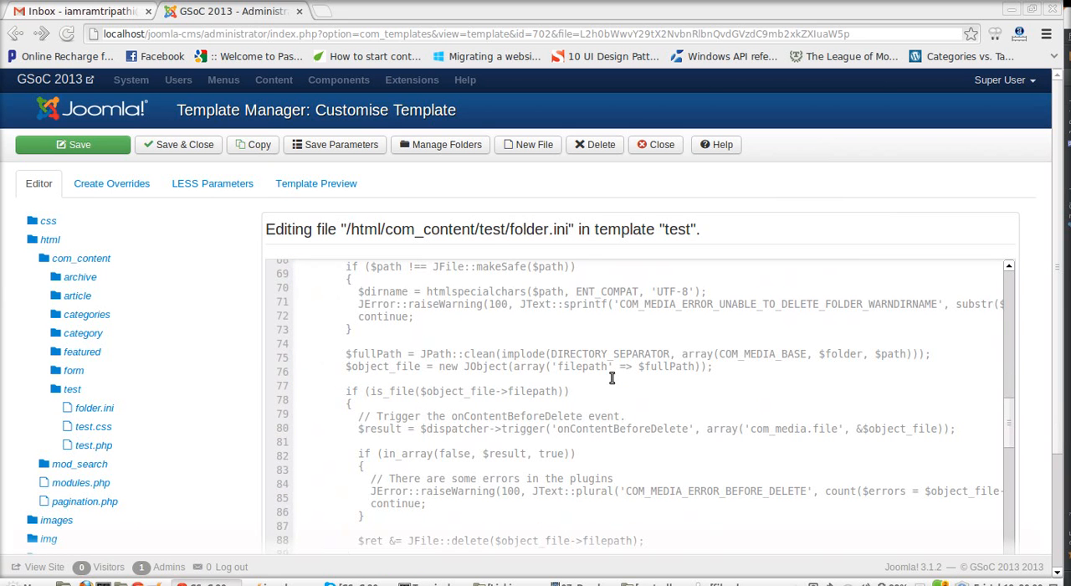
scroll(605, 363, down, 2)
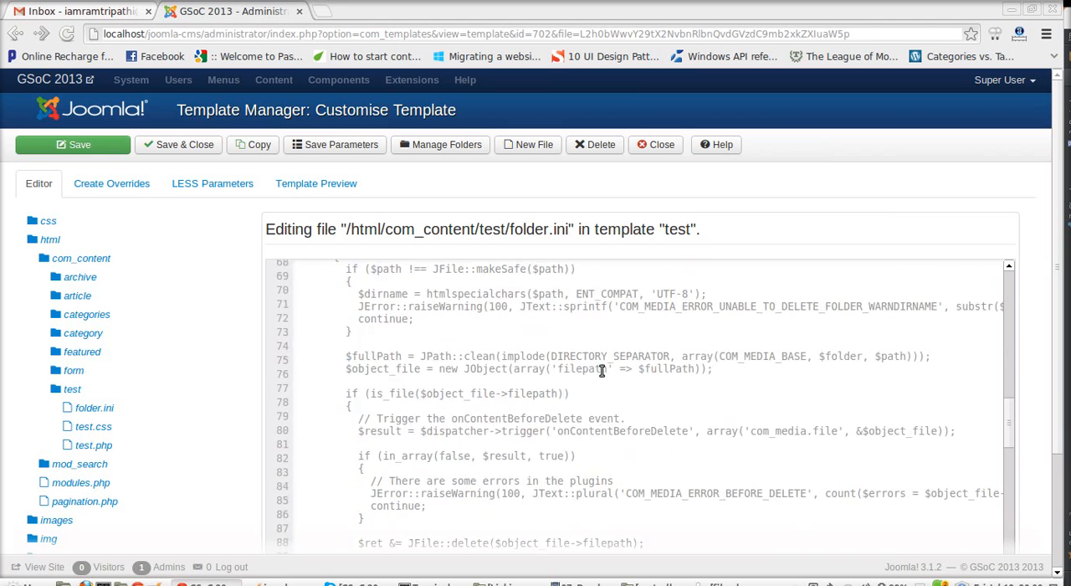
scroll(602, 371, up, 9)
scroll(602, 370, up, 5)
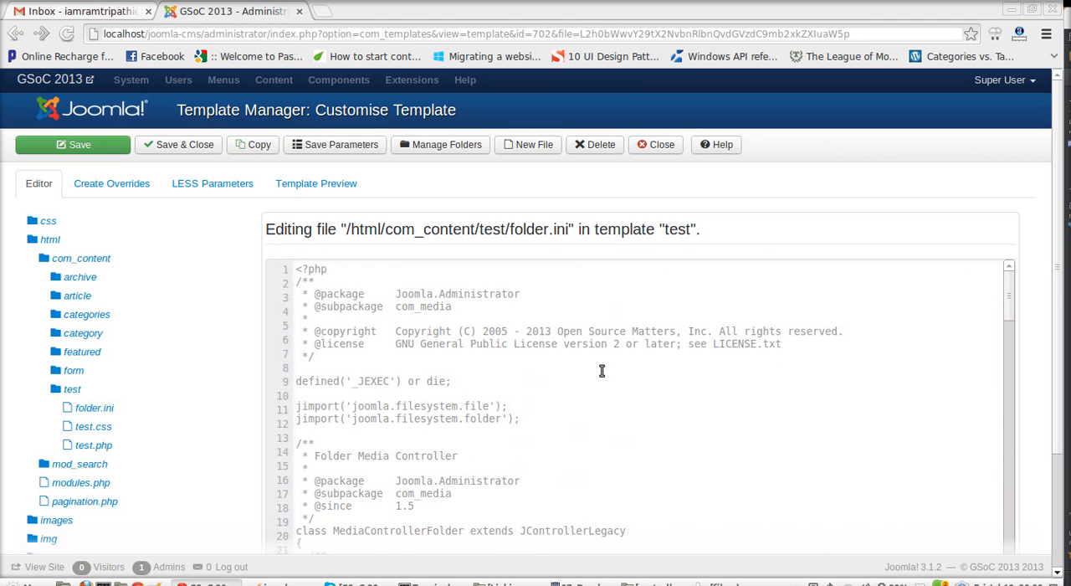
drag(752, 234, 360, 303)
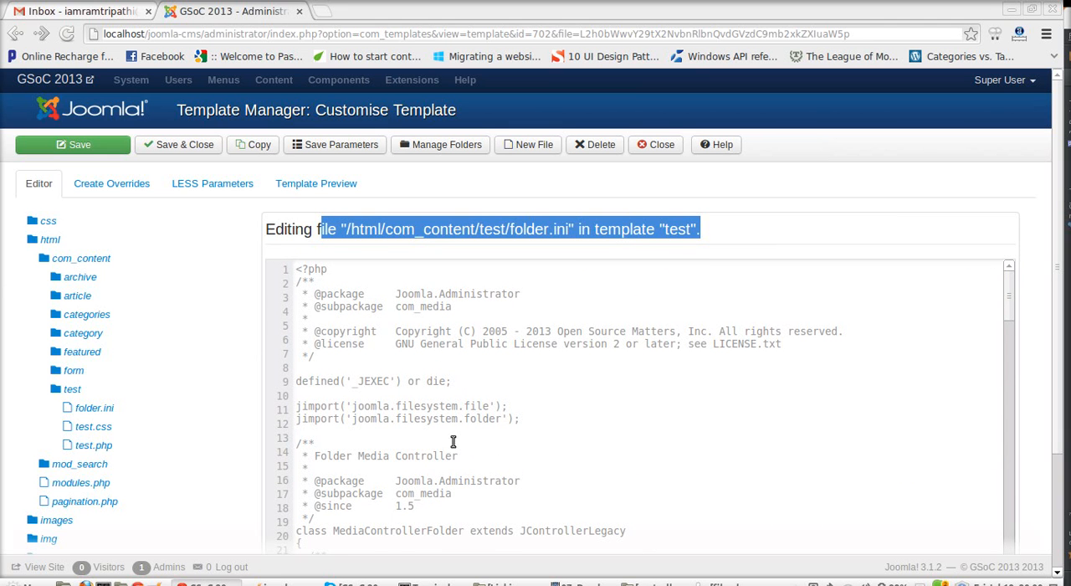
click(492, 370)
click(555, 217)
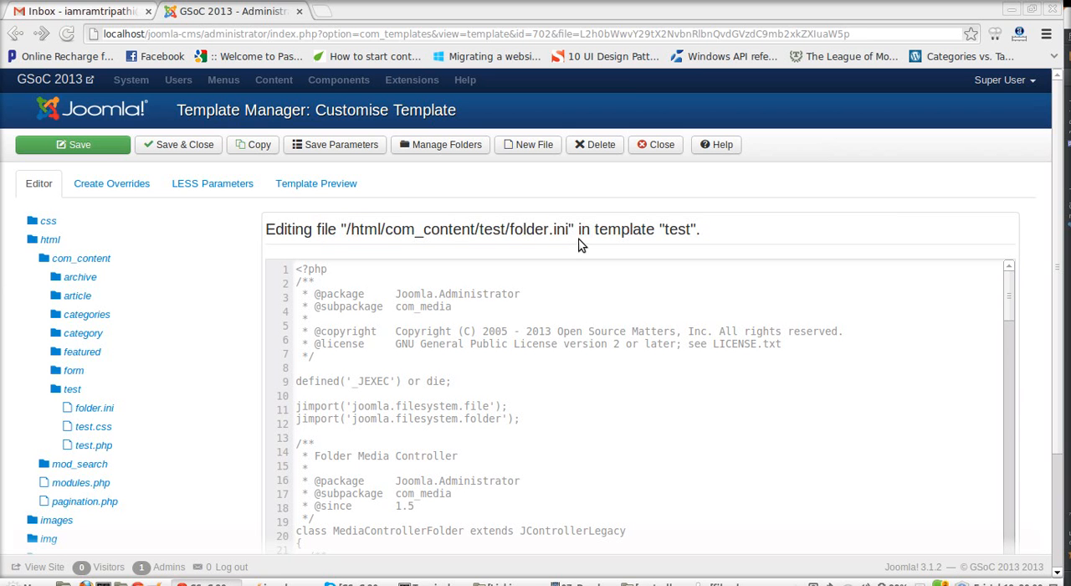
Step: Delete the test folder under html/com_content from the template
click(532, 144)
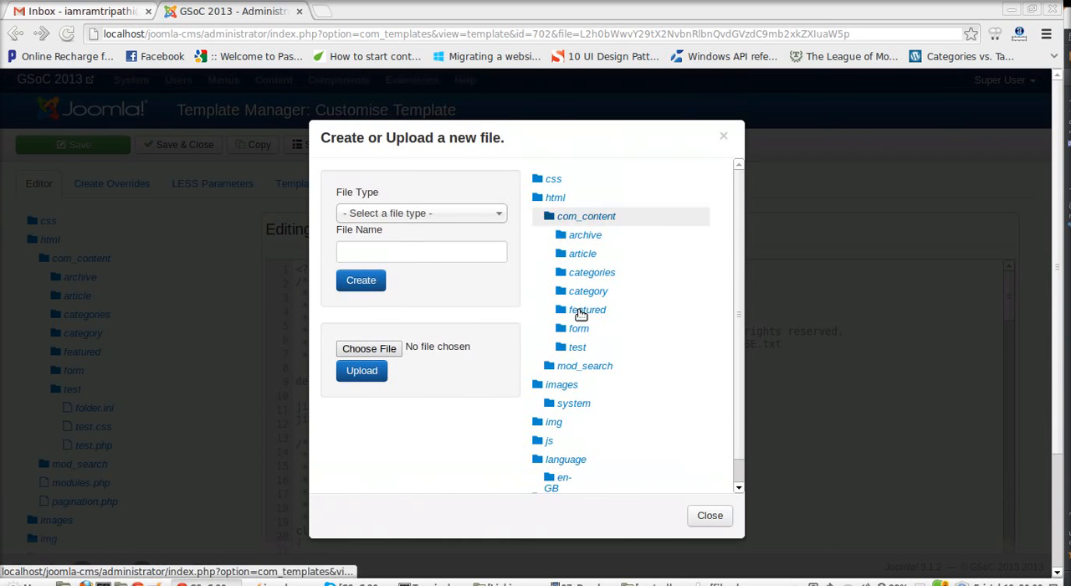
click(710, 515)
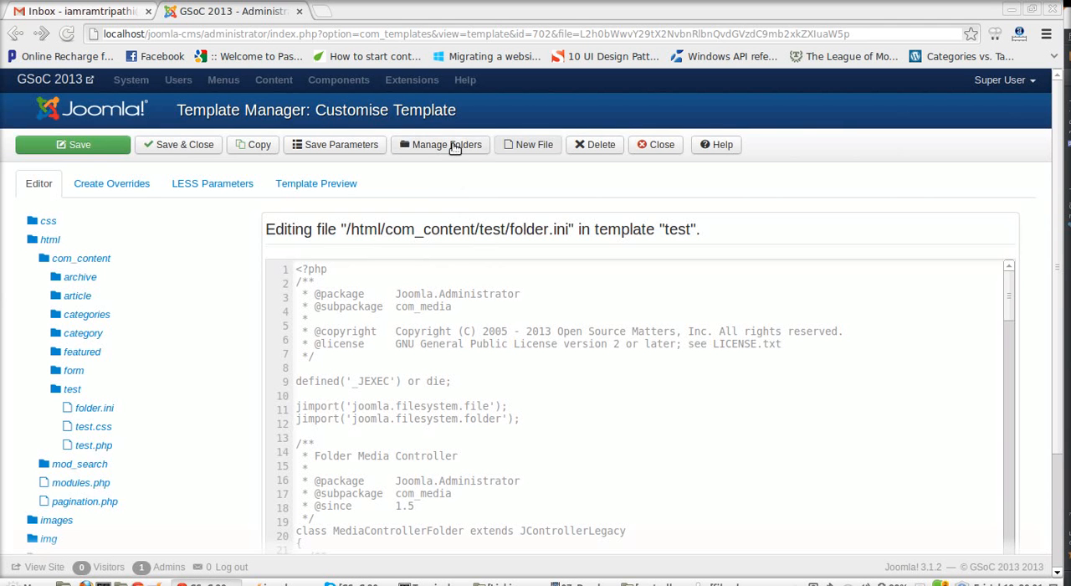
click(453, 146)
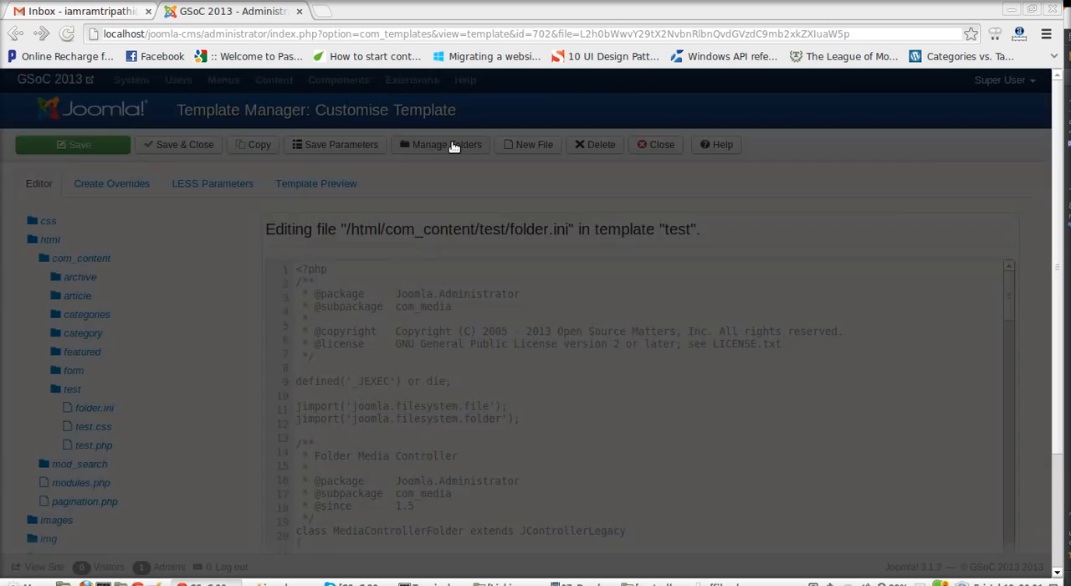
scroll(610, 410, down, 1)
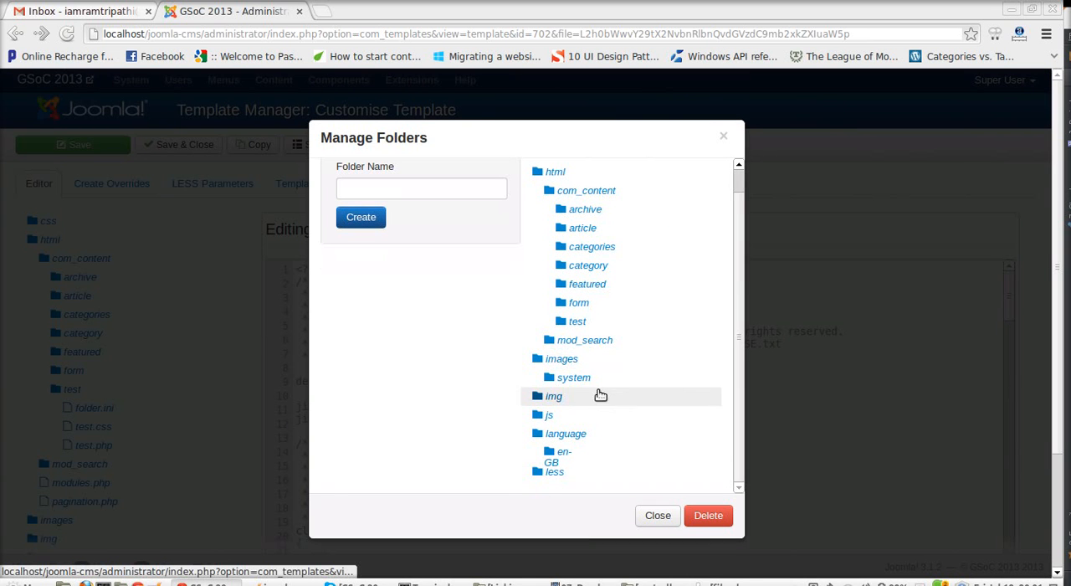
click(599, 322)
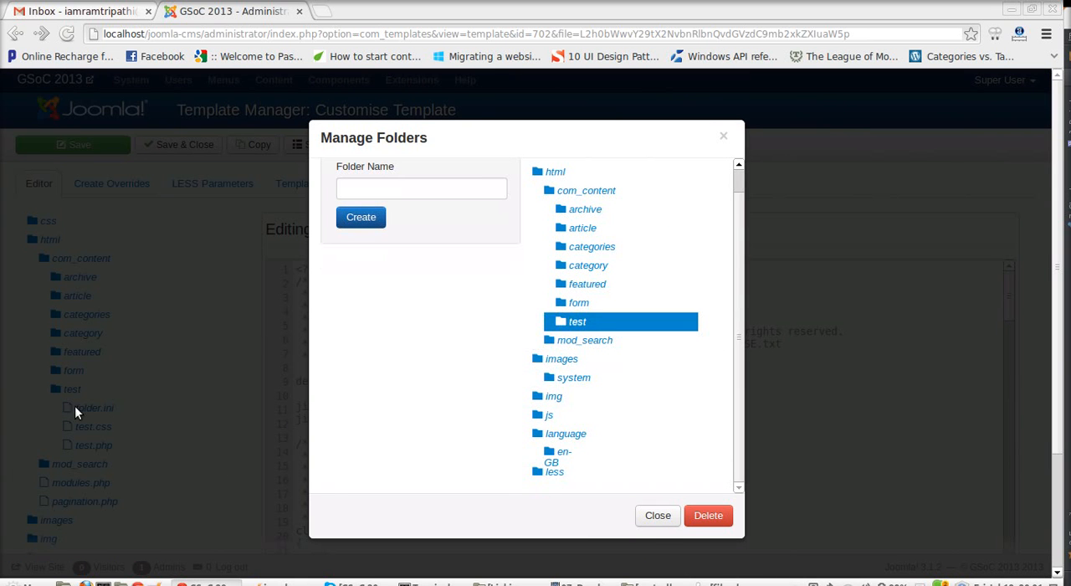
click(708, 515)
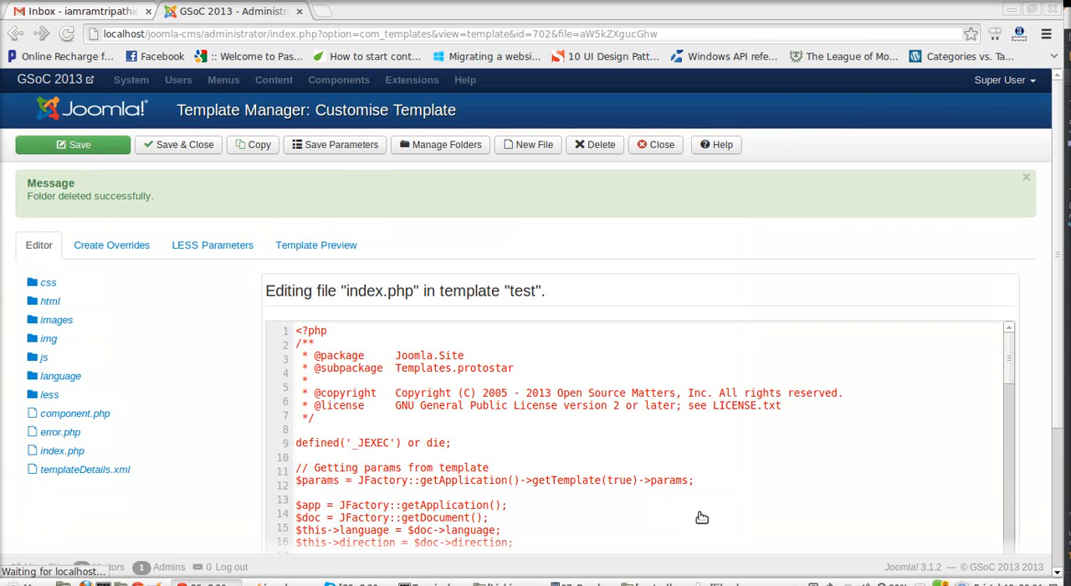
Step: Expand the html and com_content folders in the file tree to check the remaining subfolders
click(151, 306)
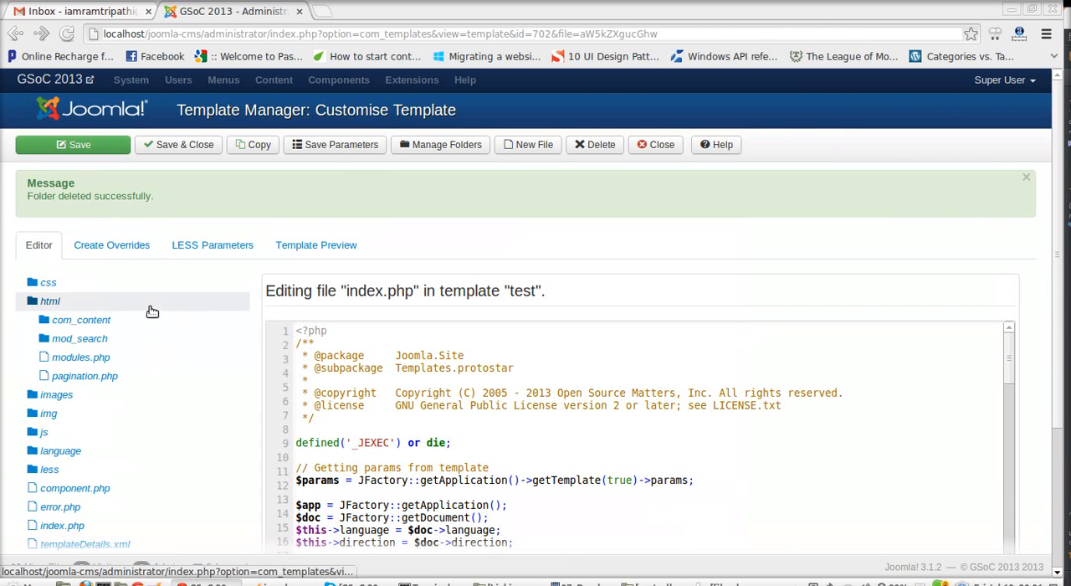
click(149, 321)
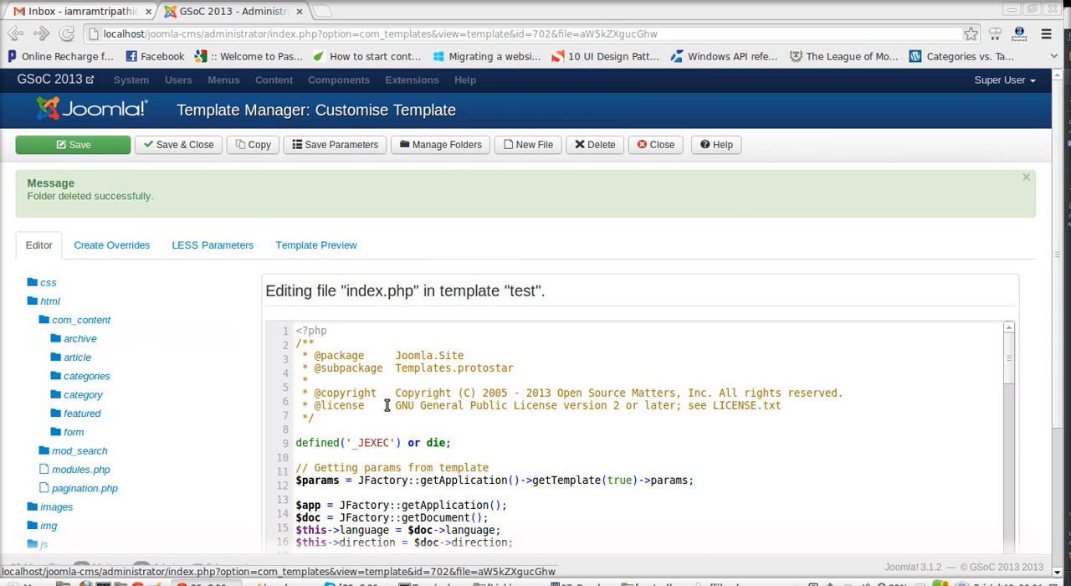
scroll(433, 414, down, 3)
scroll(312, 345, up, 3)
Step: Review the modules and components offered for overrides, and return to the template's file editor
click(138, 250)
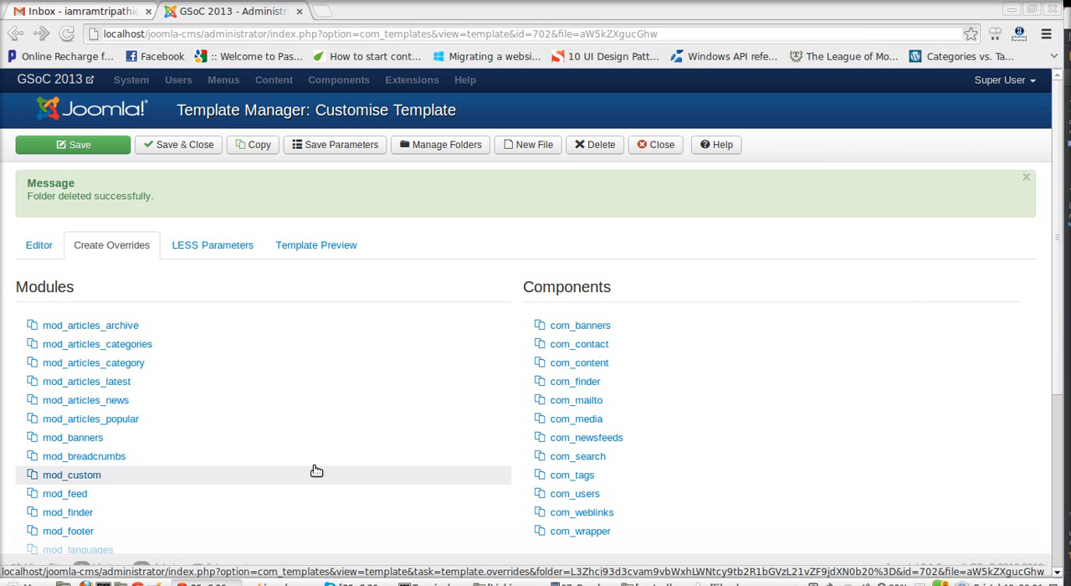
click(52, 248)
click(79, 244)
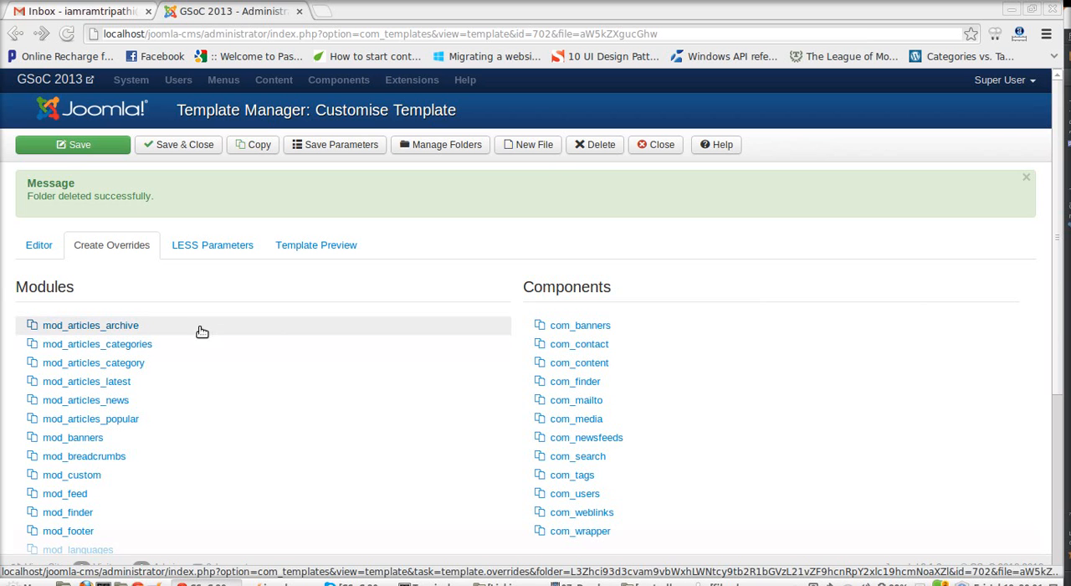
click(41, 246)
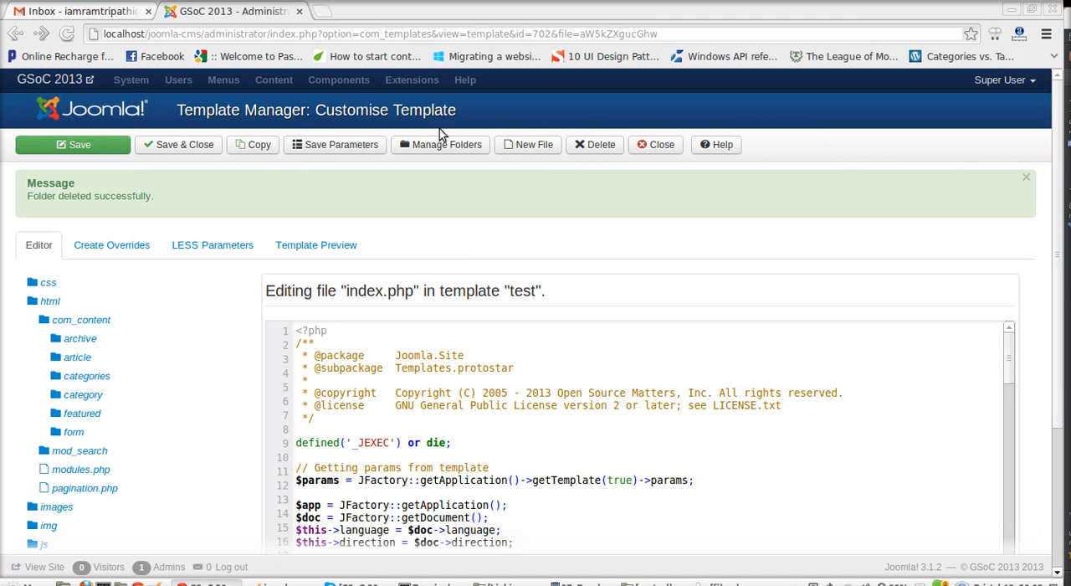
click(100, 245)
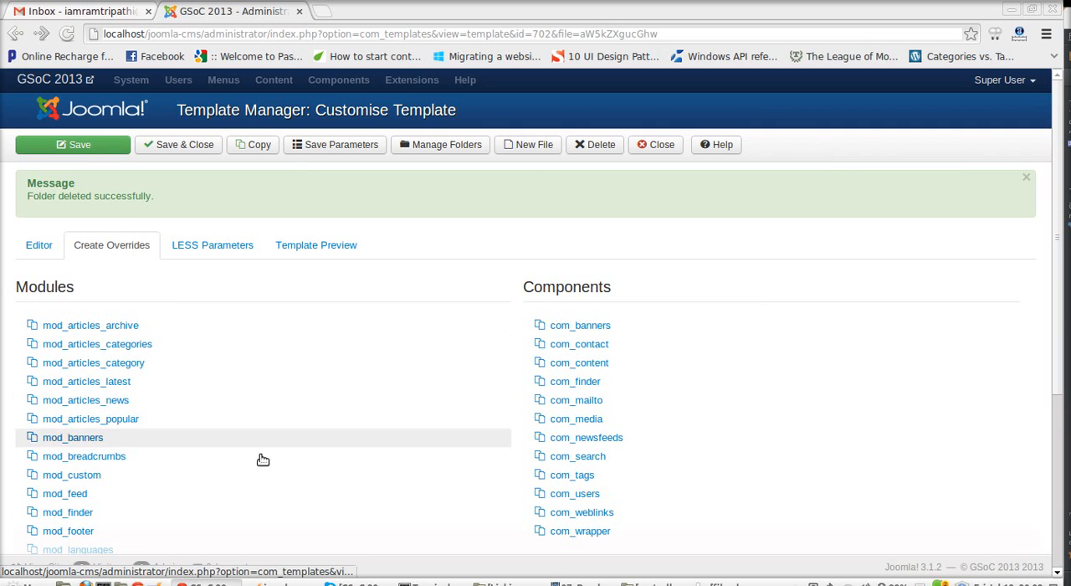
click(37, 244)
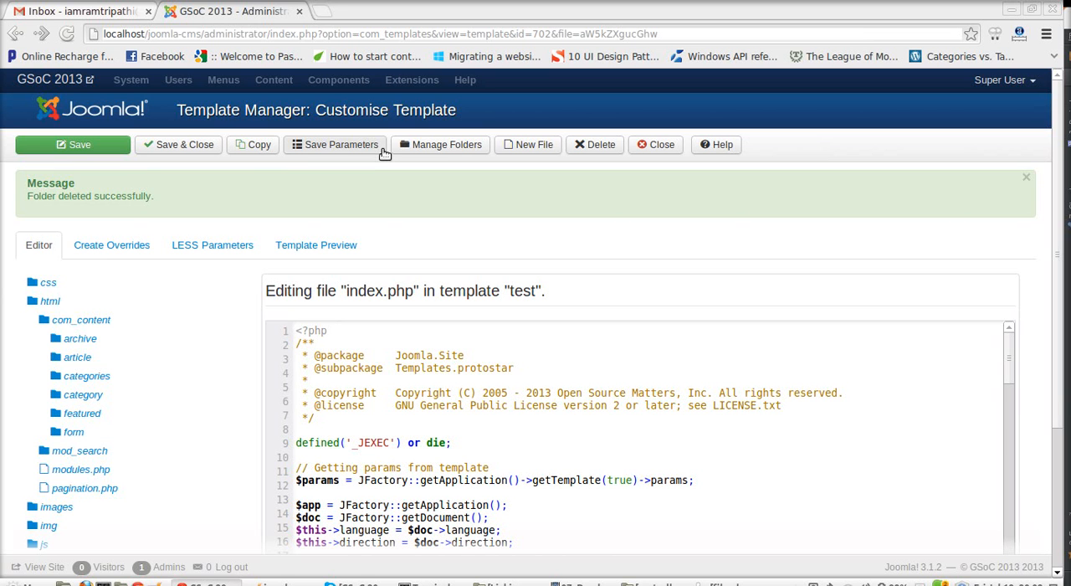
Step: View the LESS parameters and template preview areas, and expand the images folder in the editor's file tree
click(259, 243)
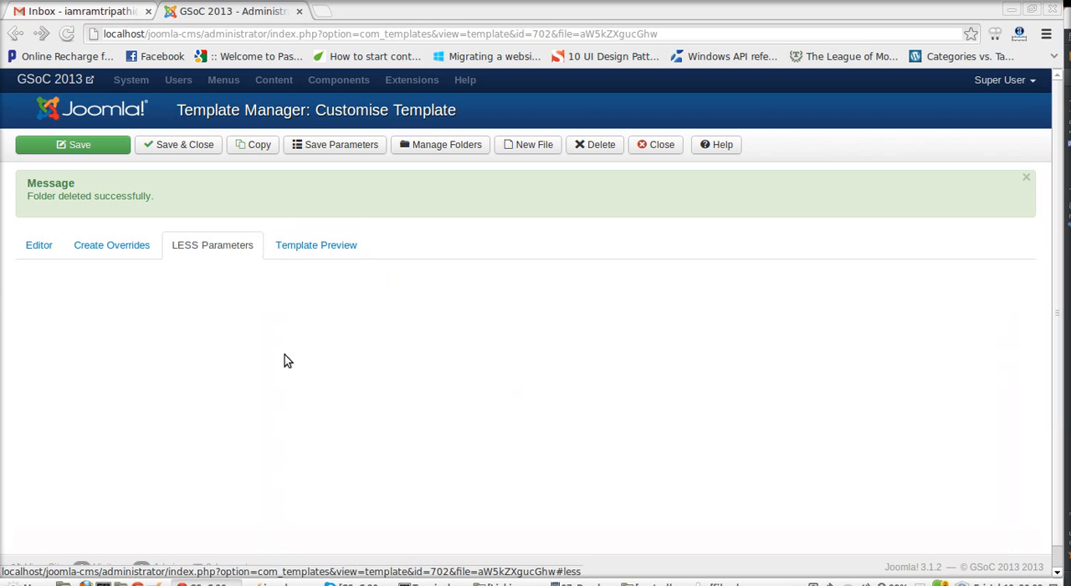
click(347, 258)
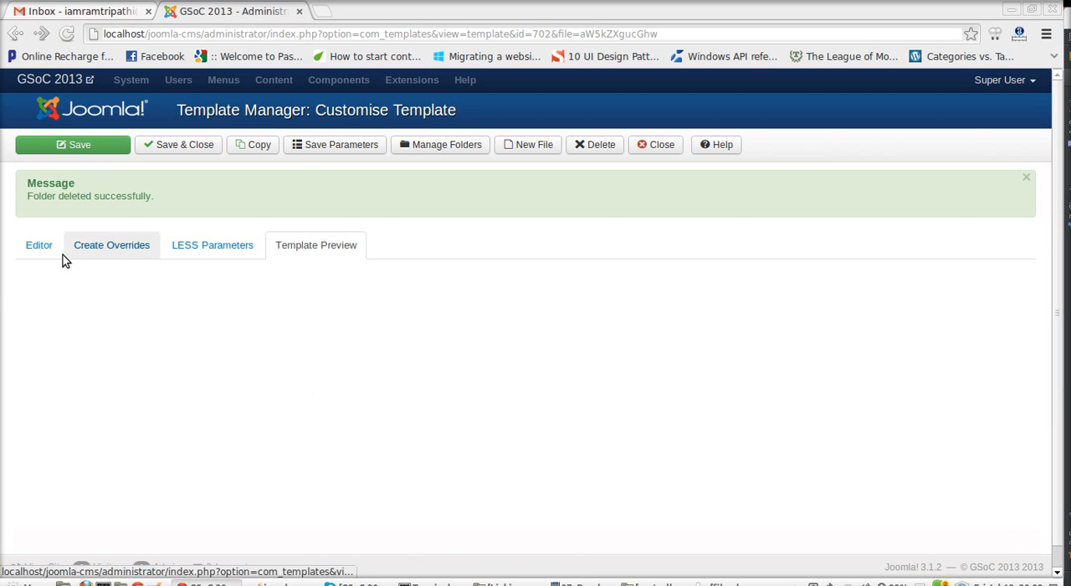
click(39, 246)
scroll(133, 385, down, 3)
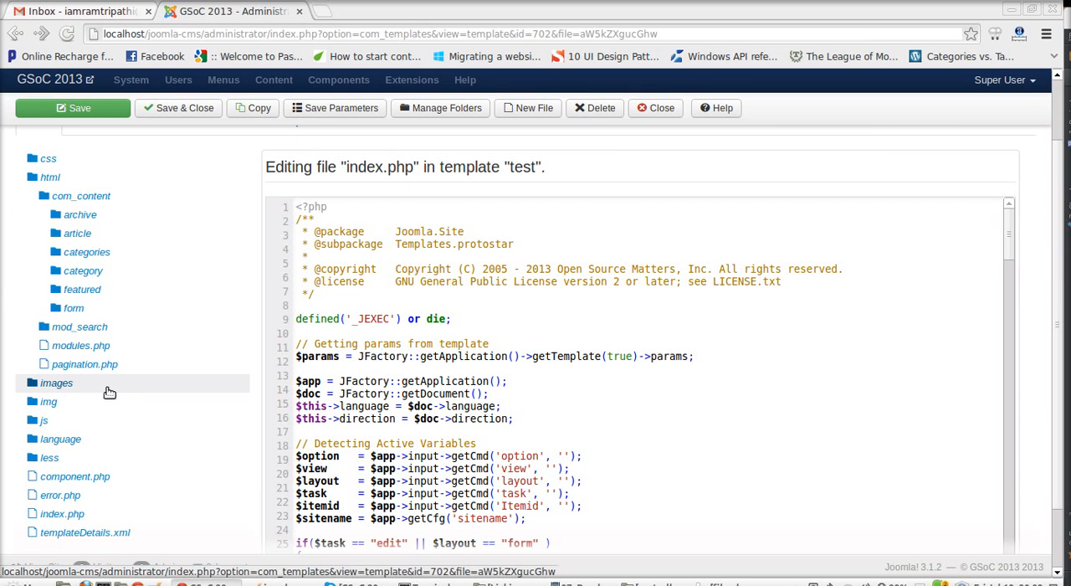
click(105, 385)
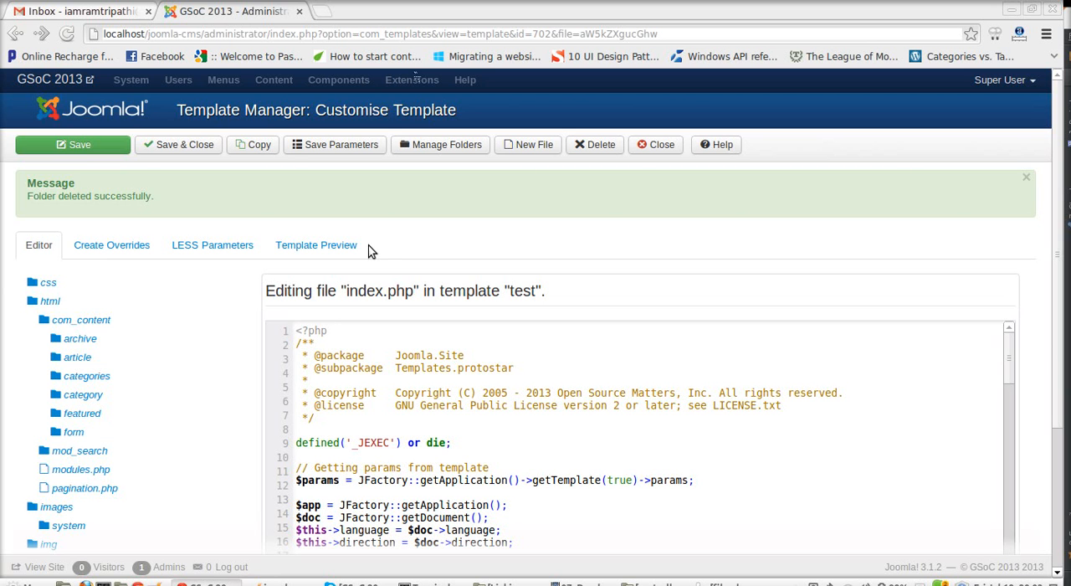
Step: Revisit the template preview and override lists, and highlight the heading above the index.php code in the editor
click(338, 246)
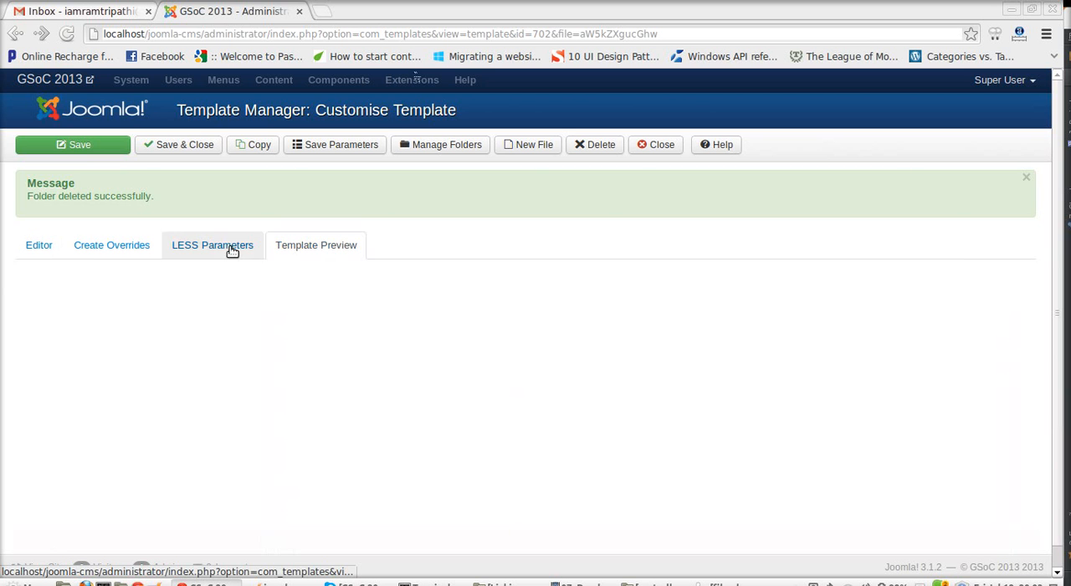
click(117, 248)
click(50, 247)
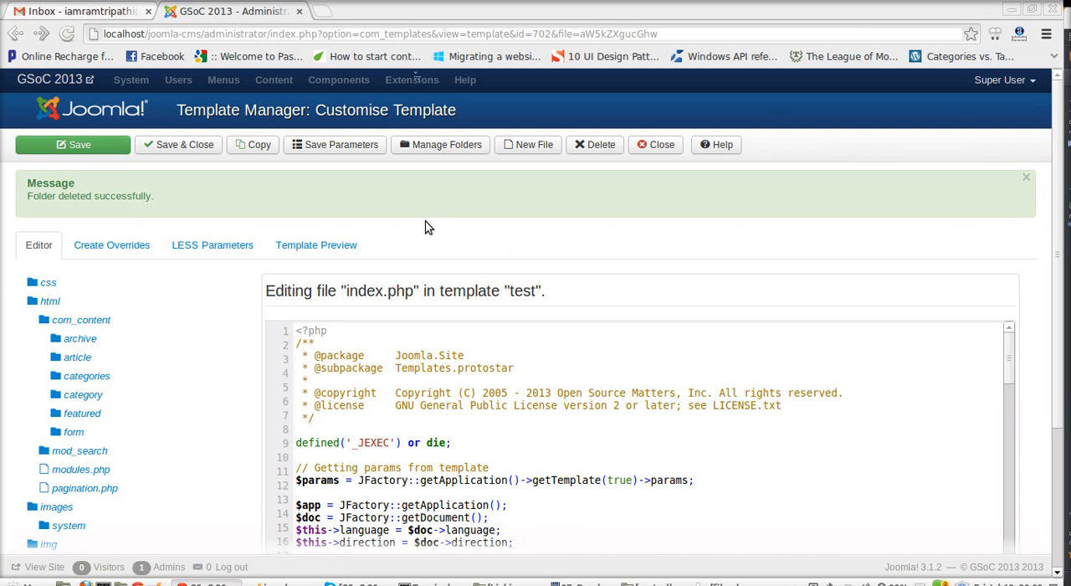
click(357, 245)
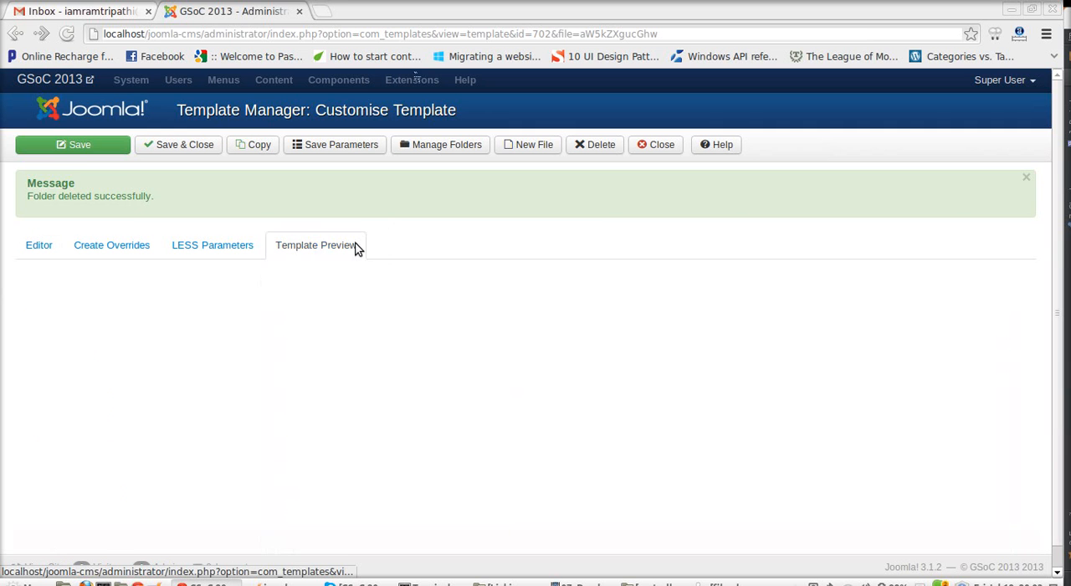
click(134, 248)
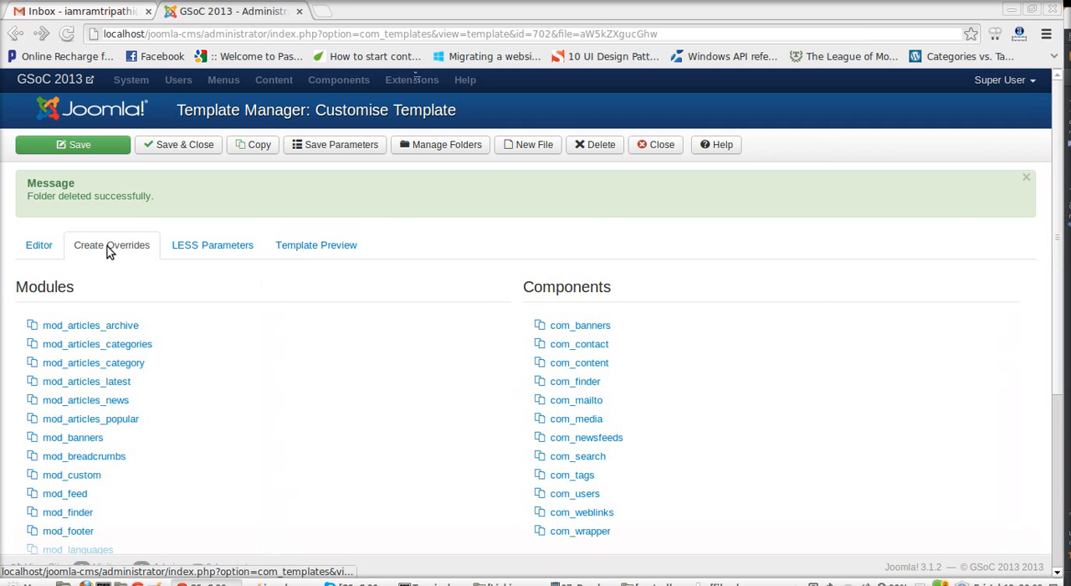
click(39, 246)
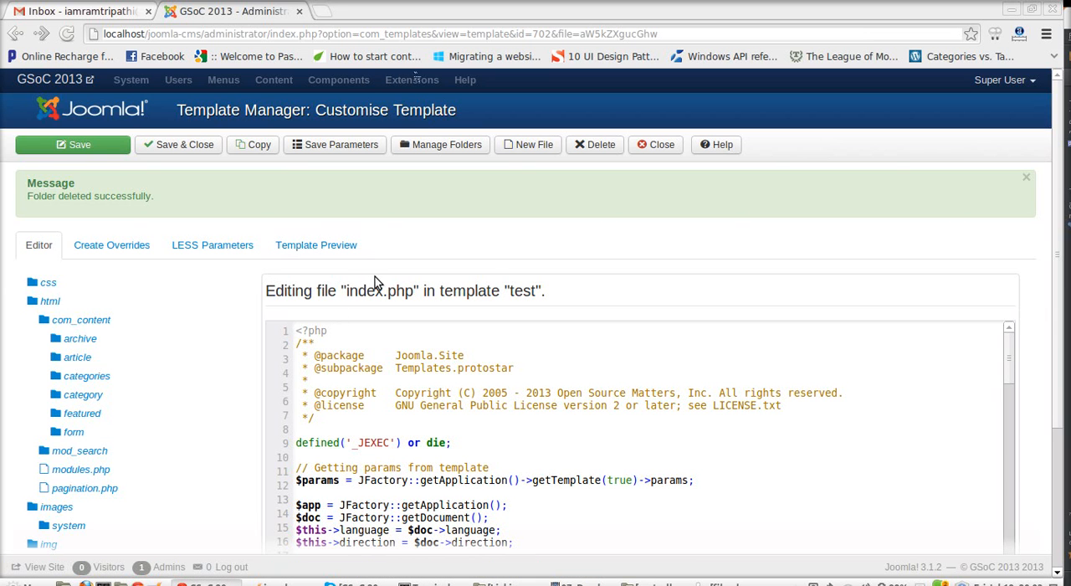
drag(554, 291, 270, 291)
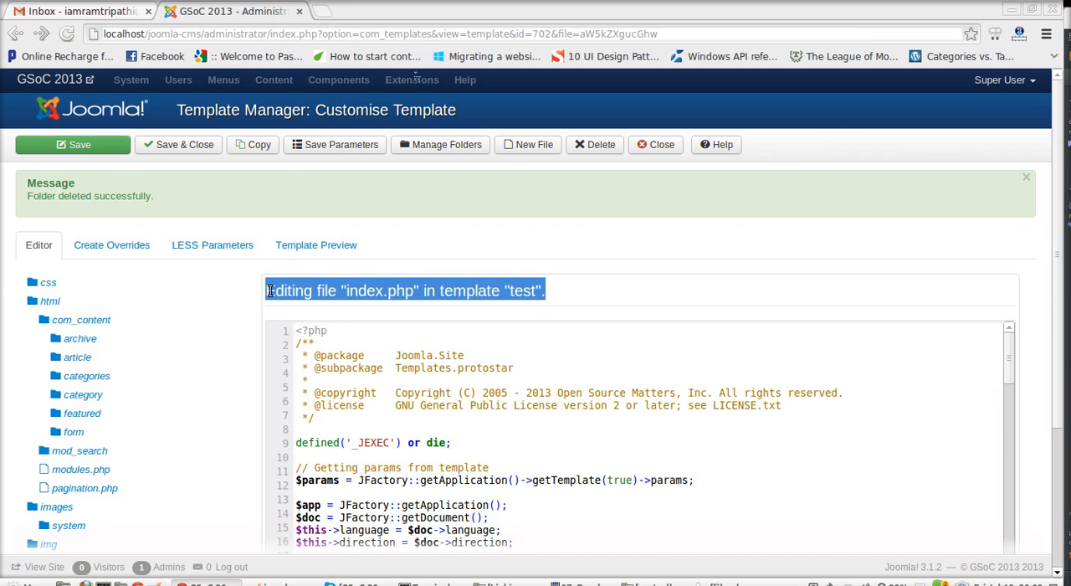